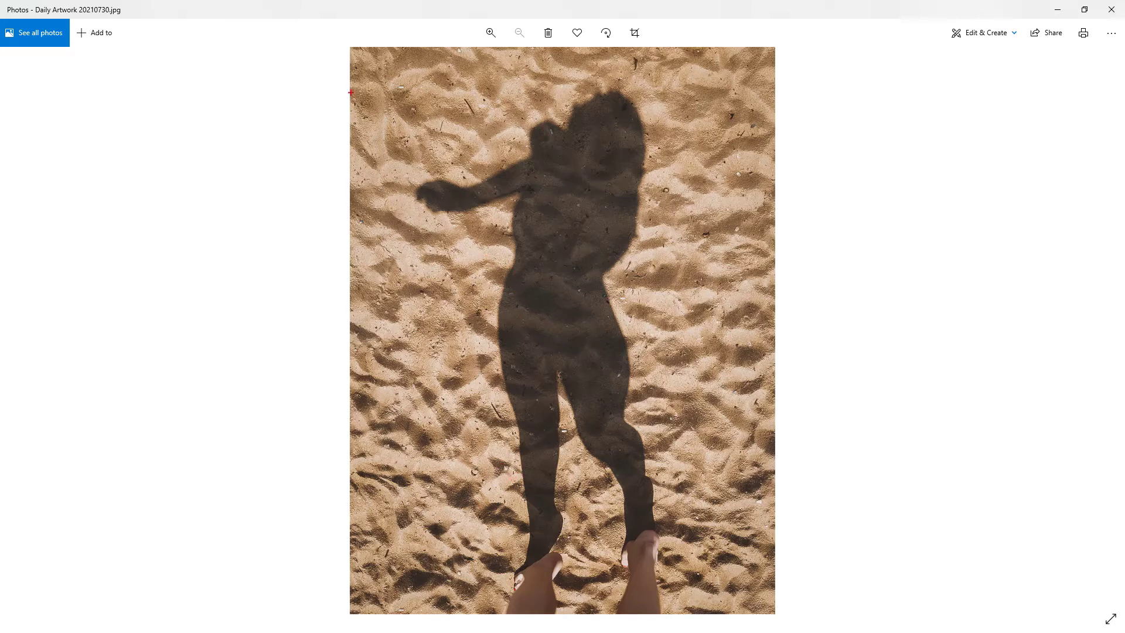
Annotate the reference photo by outlining the sand, feet and shadow and labelling 'Sun', then clear the marks
{"action": "mouse_move", "coordinate": [335, 44]}
{"action": "left_mouse_down"}
{"action": "mouse_move", "coordinate": [763, 62]}
{"action": "mouse_move", "coordinate": [780, 52]}
{"action": "mouse_move", "coordinate": [797, 594]}
{"action": "mouse_move", "coordinate": [788, 621]}
{"action": "mouse_move", "coordinate": [321, 625]}
{"action": "mouse_move", "coordinate": [342, 553]}
{"action": "mouse_move", "coordinate": [333, 226]}
{"action": "mouse_move", "coordinate": [385, 31]}
{"action": "left_mouse_up"}
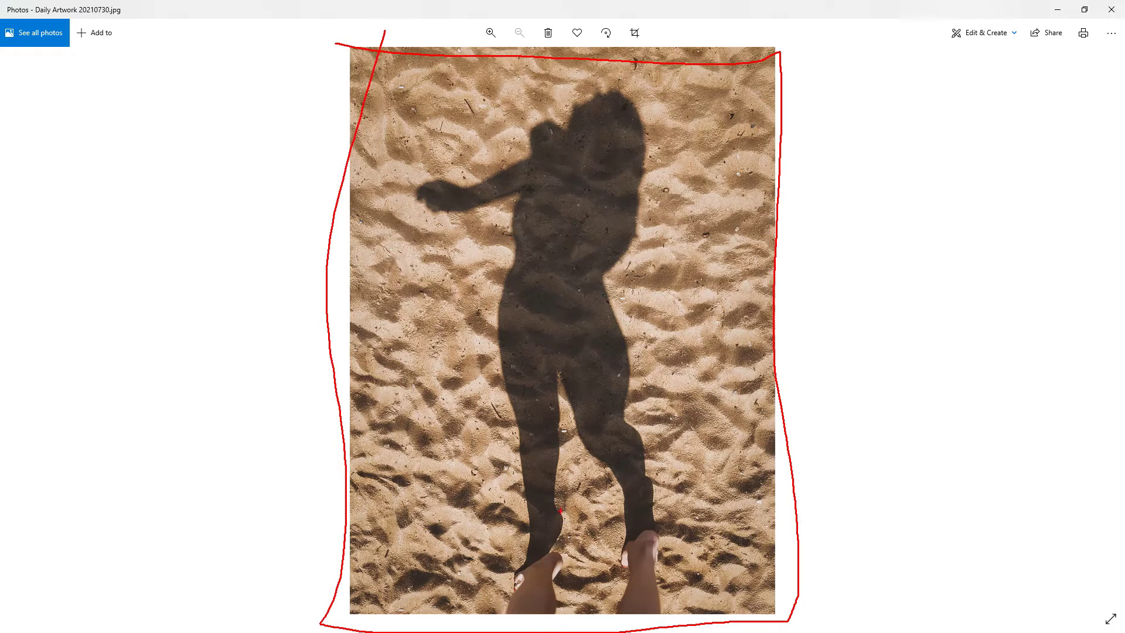
{"action": "mouse_move", "coordinate": [557, 605]}
{"action": "left_mouse_down"}
{"action": "mouse_move", "coordinate": [644, 523]}
{"action": "mouse_move", "coordinate": [676, 610]}
{"action": "left_mouse_up"}
{"action": "left_click_drag", "start_coordinate": [518, 572], "coordinate": [490, 613]}
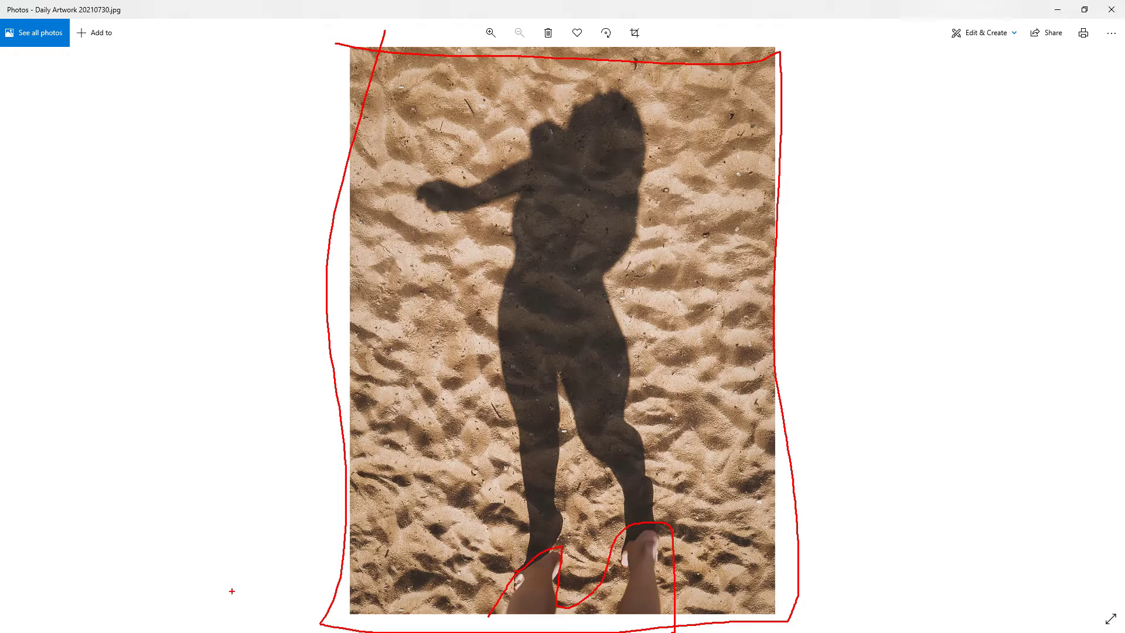
{"action": "left_click_drag", "start_coordinate": [175, 612], "coordinate": [260, 497]}
{"action": "mouse_move", "coordinate": [245, 497]}
{"action": "left_mouse_down"}
{"action": "mouse_move", "coordinate": [294, 470]}
{"action": "mouse_move", "coordinate": [276, 524]}
{"action": "left_mouse_up"}
{"action": "mouse_move", "coordinate": [91, 423]}
{"action": "left_mouse_down"}
{"action": "mouse_move", "coordinate": [94, 457]}
{"action": "mouse_move", "coordinate": [69, 469]}
{"action": "left_mouse_up"}
{"action": "left_click_drag", "start_coordinate": [105, 435], "coordinate": [123, 467]}
{"action": "left_click_drag", "start_coordinate": [132, 446], "coordinate": [141, 468]}
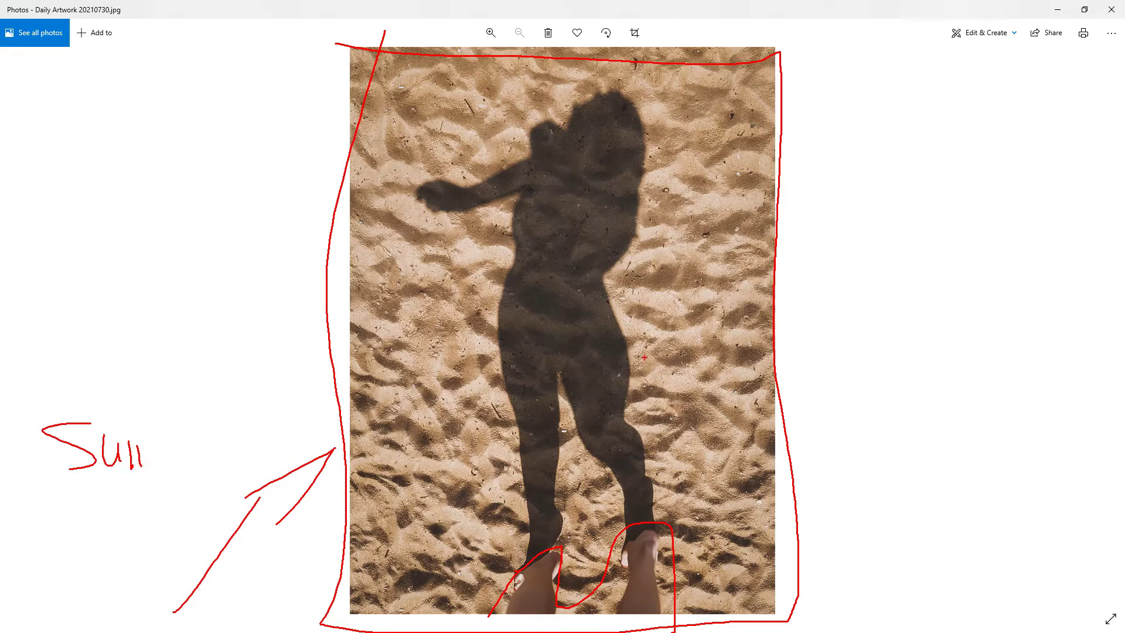
{"action": "mouse_move", "coordinate": [623, 80]}
{"action": "left_mouse_down"}
{"action": "mouse_move", "coordinate": [654, 98]}
{"action": "mouse_move", "coordinate": [646, 347]}
{"action": "mouse_move", "coordinate": [666, 497]}
{"action": "mouse_move", "coordinate": [656, 526]}
{"action": "left_mouse_up"}
{"action": "mouse_move", "coordinate": [536, 553]}
{"action": "left_mouse_down"}
{"action": "mouse_move", "coordinate": [497, 479]}
{"action": "mouse_move", "coordinate": [470, 338]}
{"action": "mouse_move", "coordinate": [497, 249]}
{"action": "mouse_move", "coordinate": [441, 225]}
{"action": "mouse_move", "coordinate": [418, 191]}
{"action": "mouse_move", "coordinate": [480, 163]}
{"action": "mouse_move", "coordinate": [508, 123]}
{"action": "mouse_move", "coordinate": [588, 83]}
{"action": "left_mouse_up"}
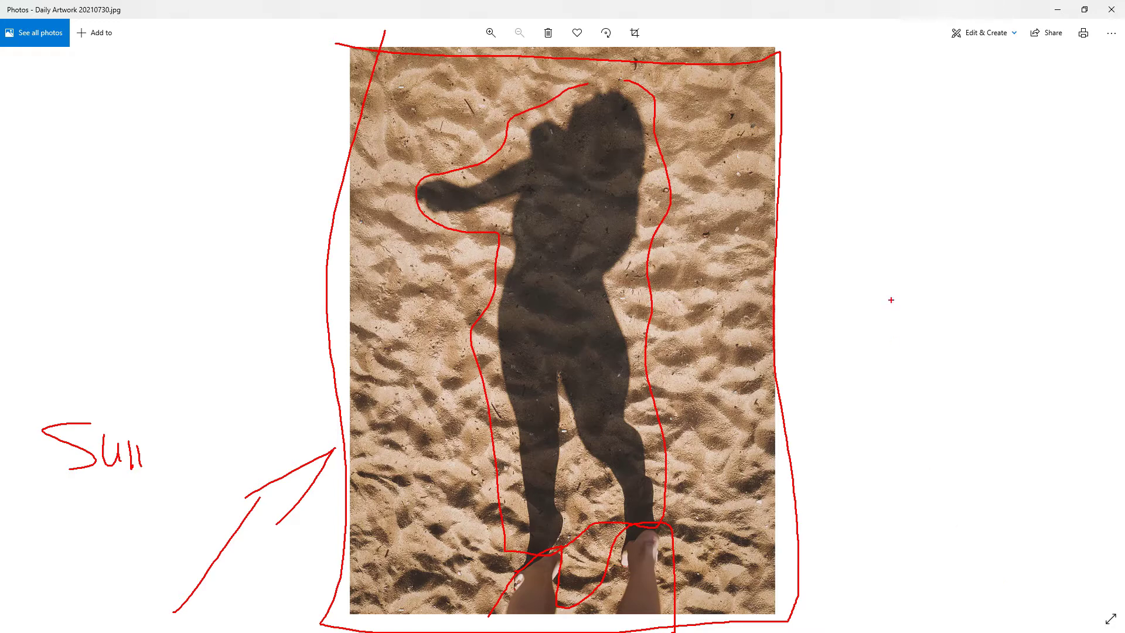
{"action": "key", "text": "Escape"}
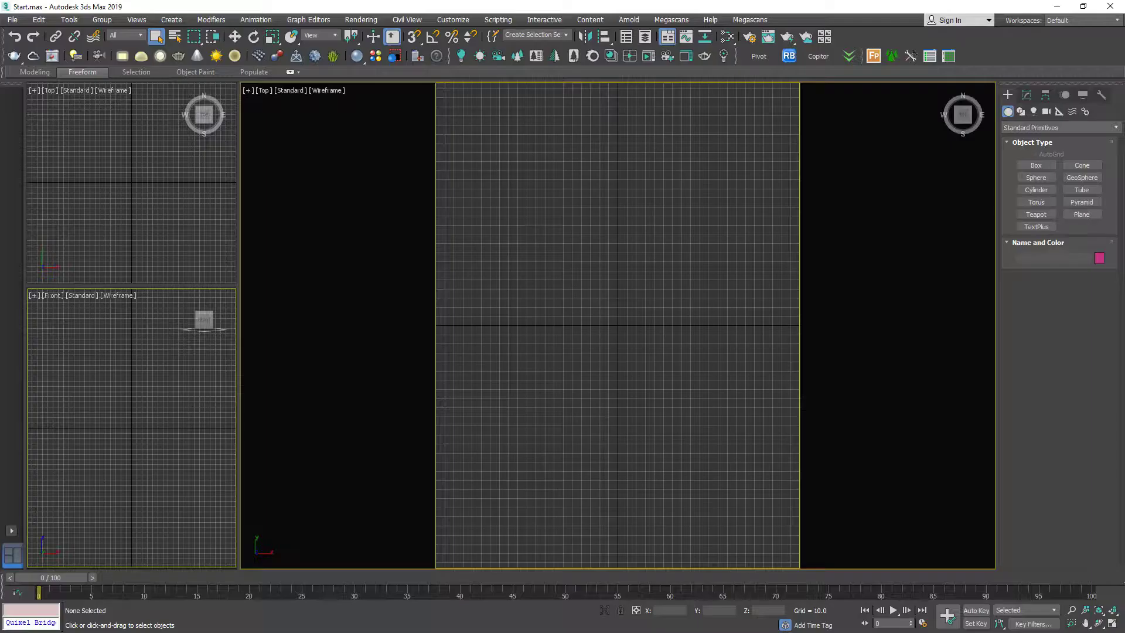
Draw a Plane in the Top view and set its Length and Width to 20000
{"action": "scroll", "coordinate": [751, 364], "scroll_direction": "up", "scroll_amount": 2}
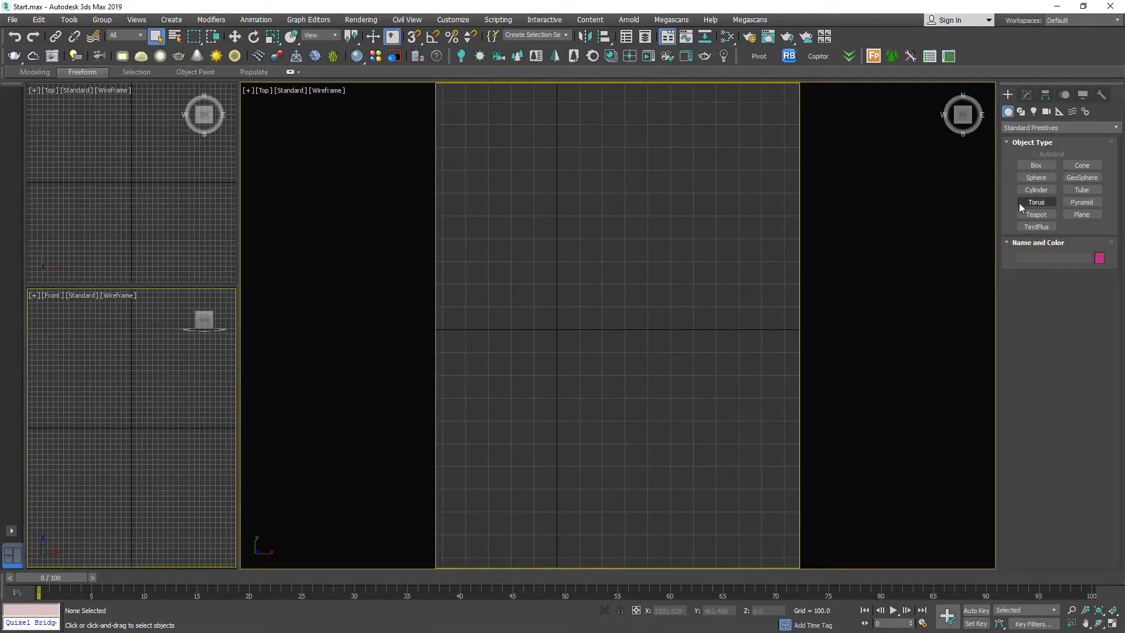
{"action": "left_click", "coordinate": [1081, 214]}
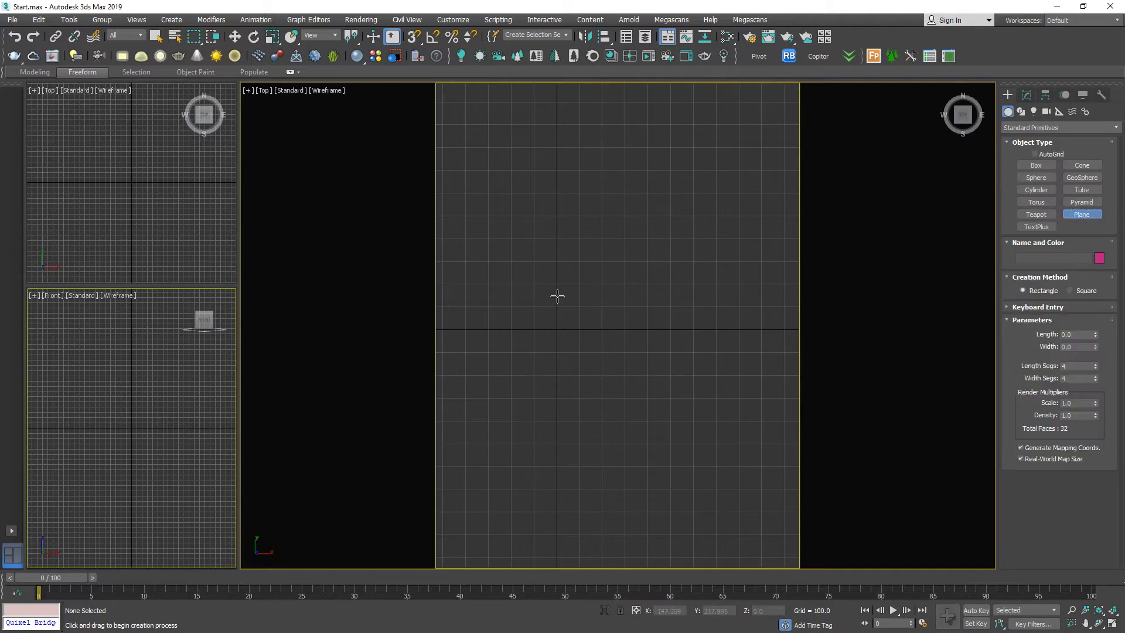
{"action": "left_click_drag", "start_coordinate": [499, 239], "coordinate": [736, 445]}
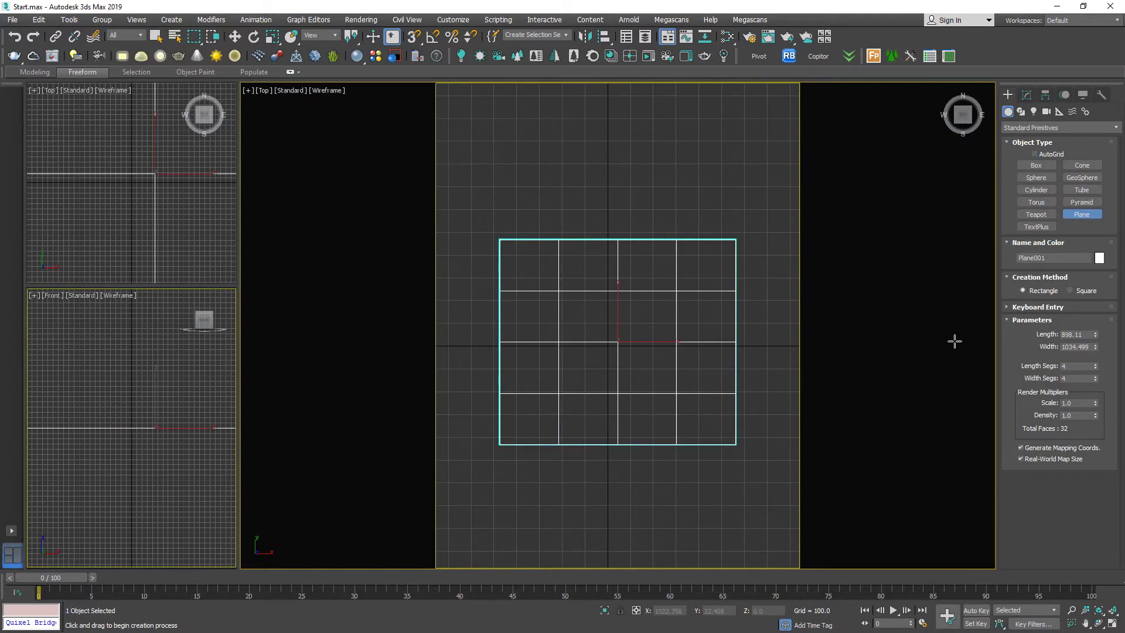
{"action": "double_click", "coordinate": [1079, 334]}
{"action": "type", "text": "20000"}
{"action": "key", "text": "Tab"}
{"action": "type", "text": "2"}
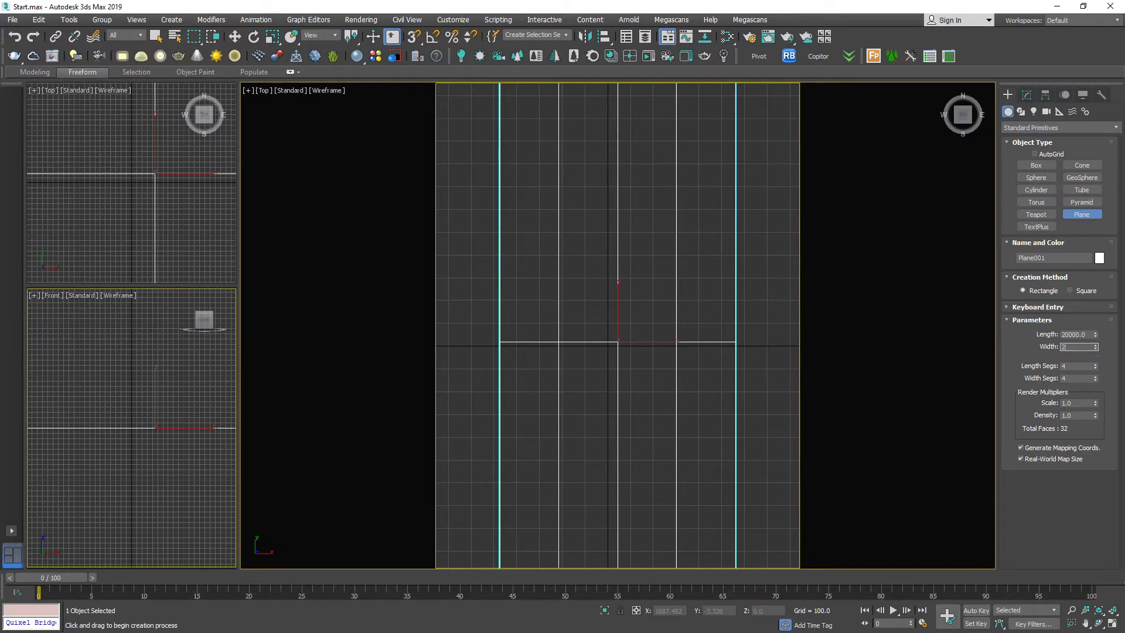
{"action": "key", "text": "Return"}
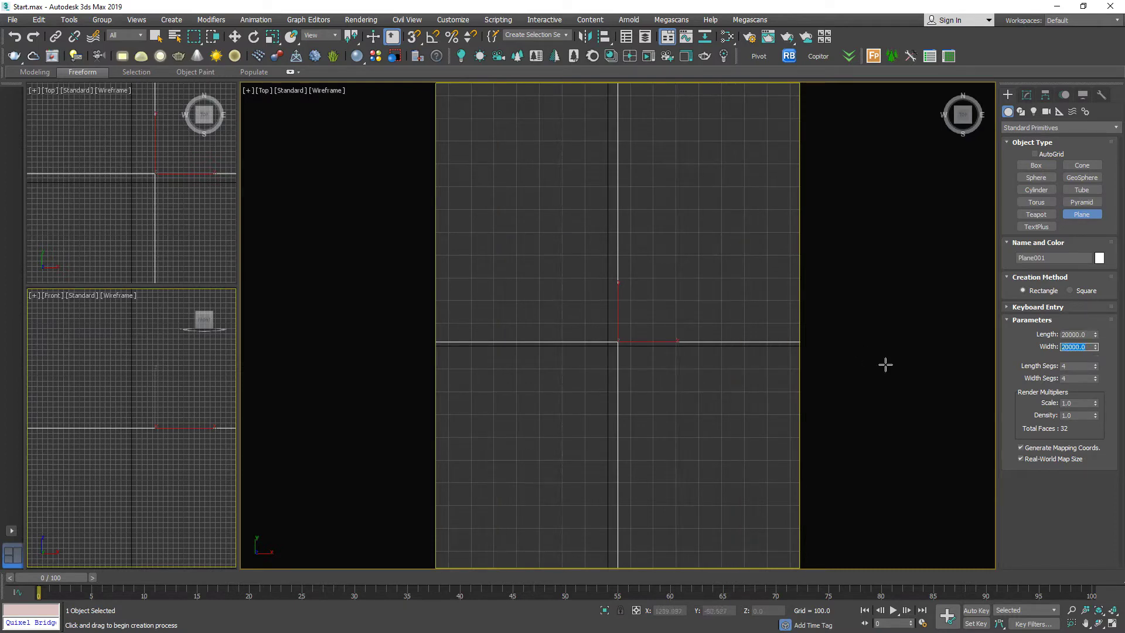
Centre the plane at the world origin by zeroing its X and Y position, then deselect it
{"action": "left_click", "coordinate": [234, 36]}
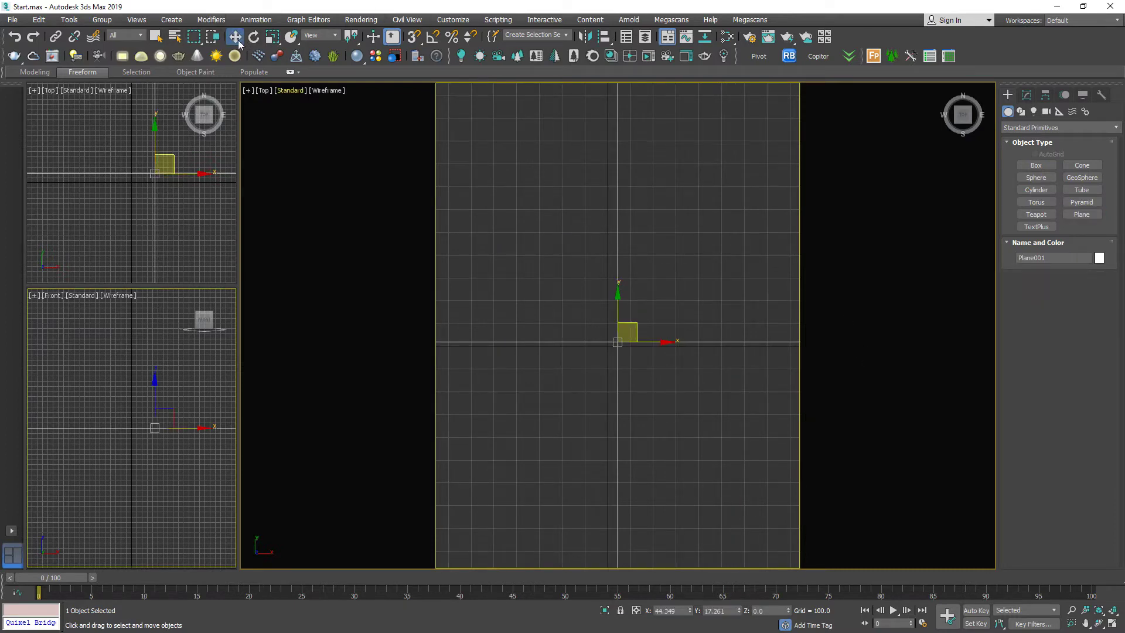
{"action": "right_click", "coordinate": [234, 36]}
{"action": "right_click", "coordinate": [546, 307]}
{"action": "right_click", "coordinate": [546, 319]}
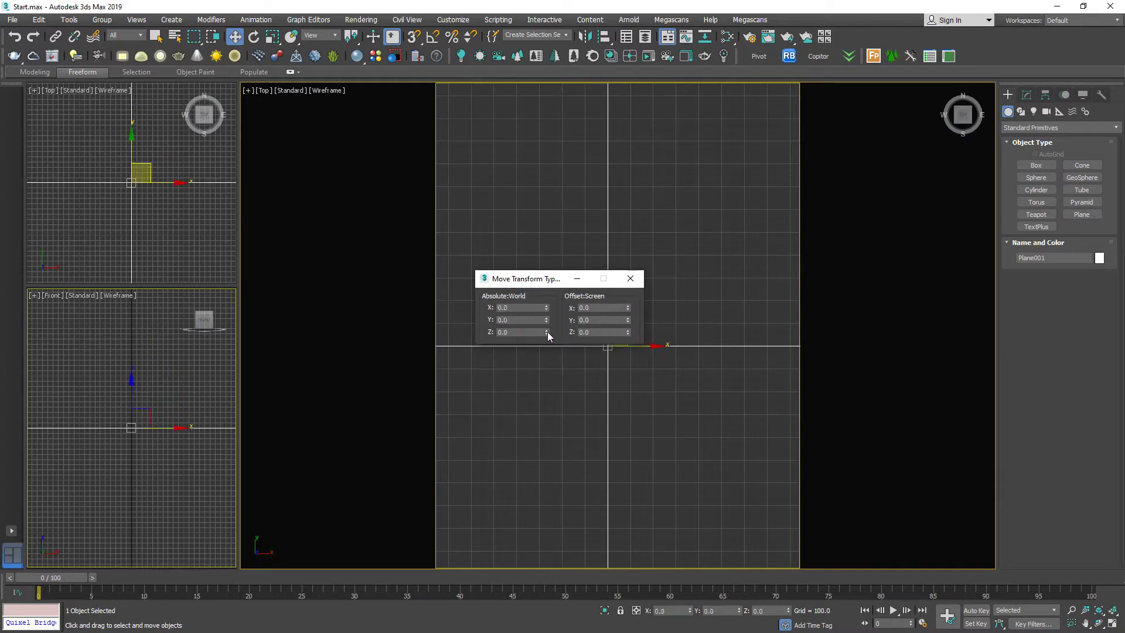
{"action": "left_click", "coordinate": [630, 278]}
{"action": "scroll", "coordinate": [636, 312], "scroll_direction": "down", "scroll_amount": 10}
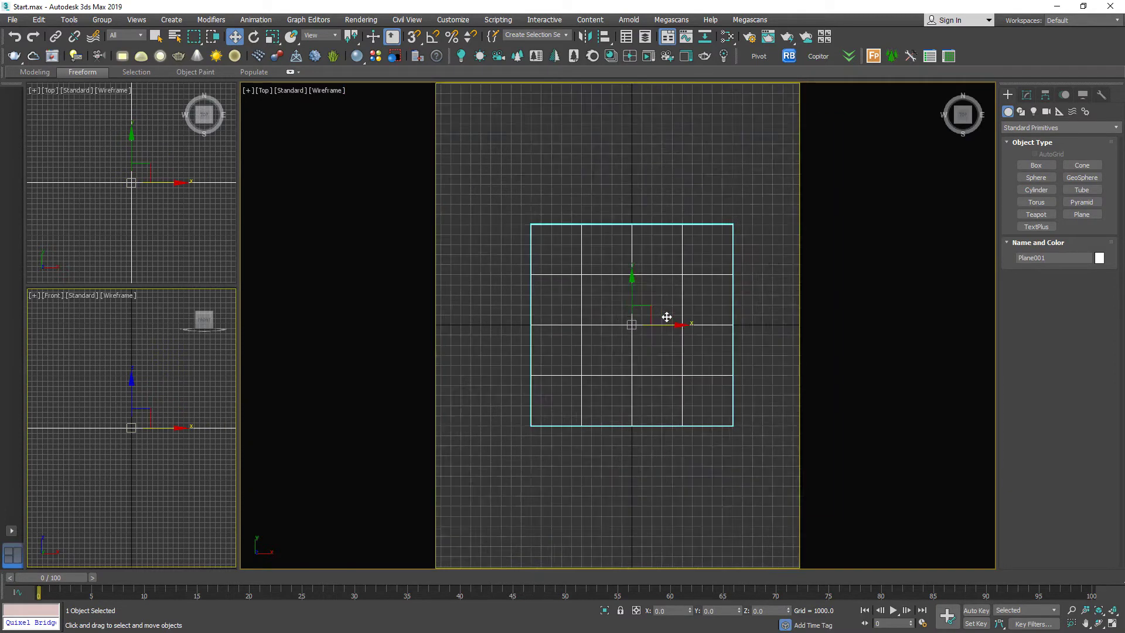
{"action": "left_click", "coordinate": [157, 36]}
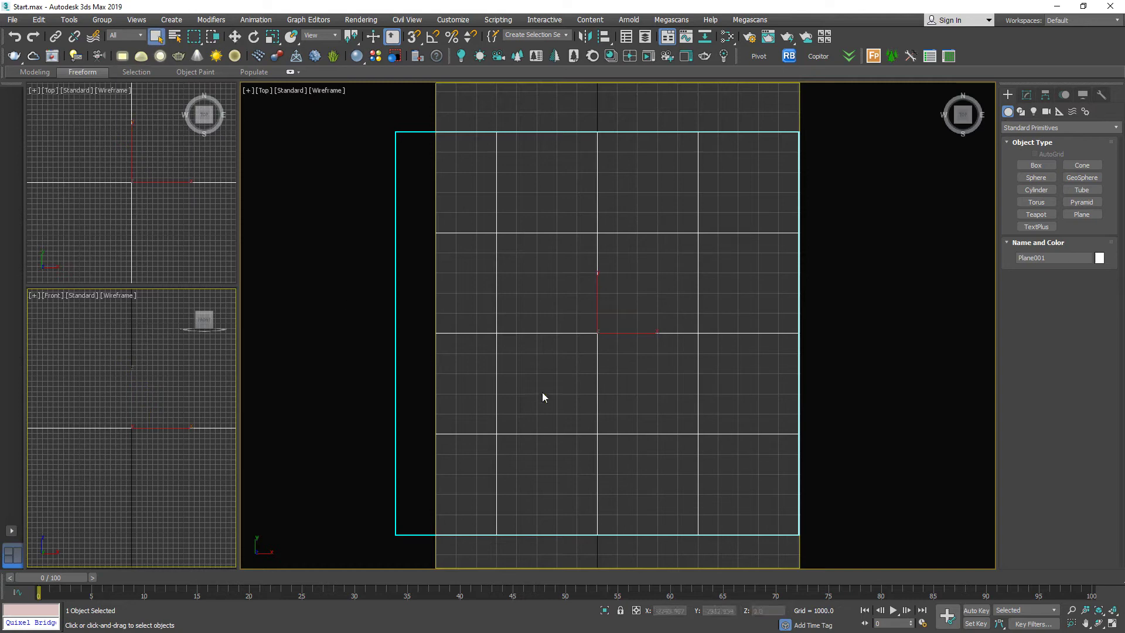
{"action": "left_click", "coordinate": [627, 314]}
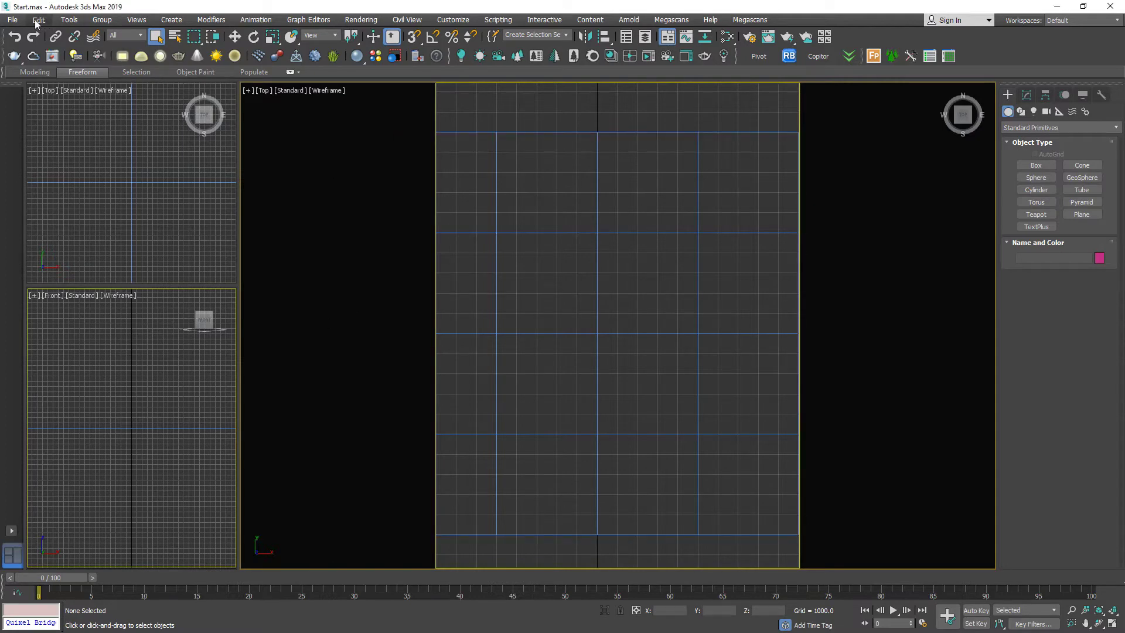
{"action": "left_click", "coordinate": [12, 19]}
Merge all objects from the autumn_casualwoman scene file and frame the woman in view
{"action": "mouse_move", "coordinate": [58, 180]}
{"action": "left_click", "coordinate": [141, 195]}
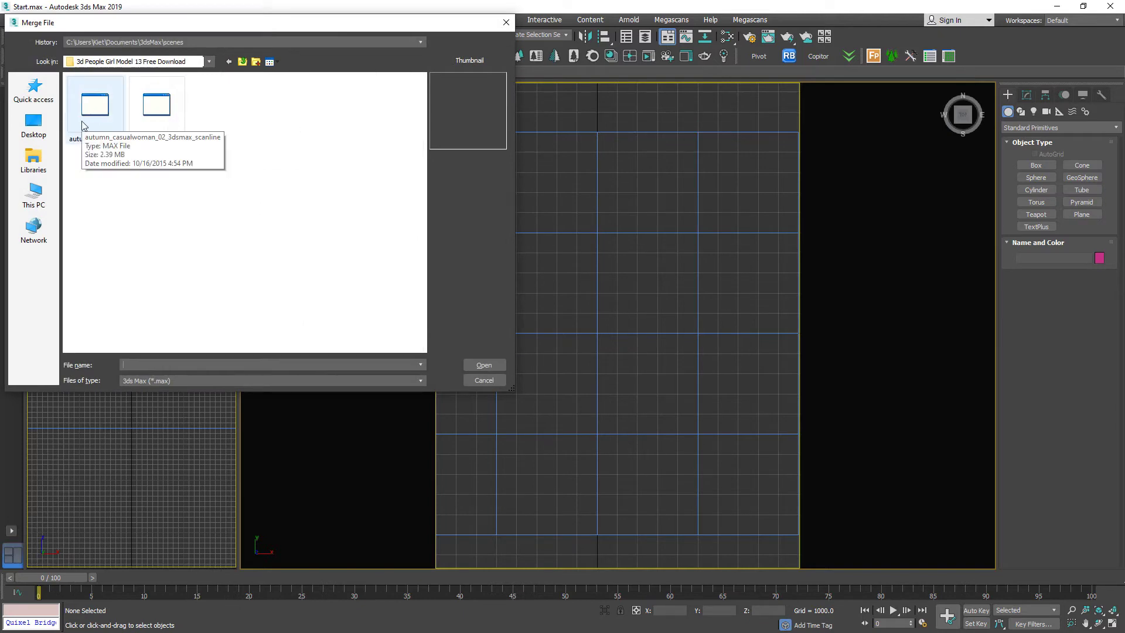
{"action": "double_click", "coordinate": [146, 120]}
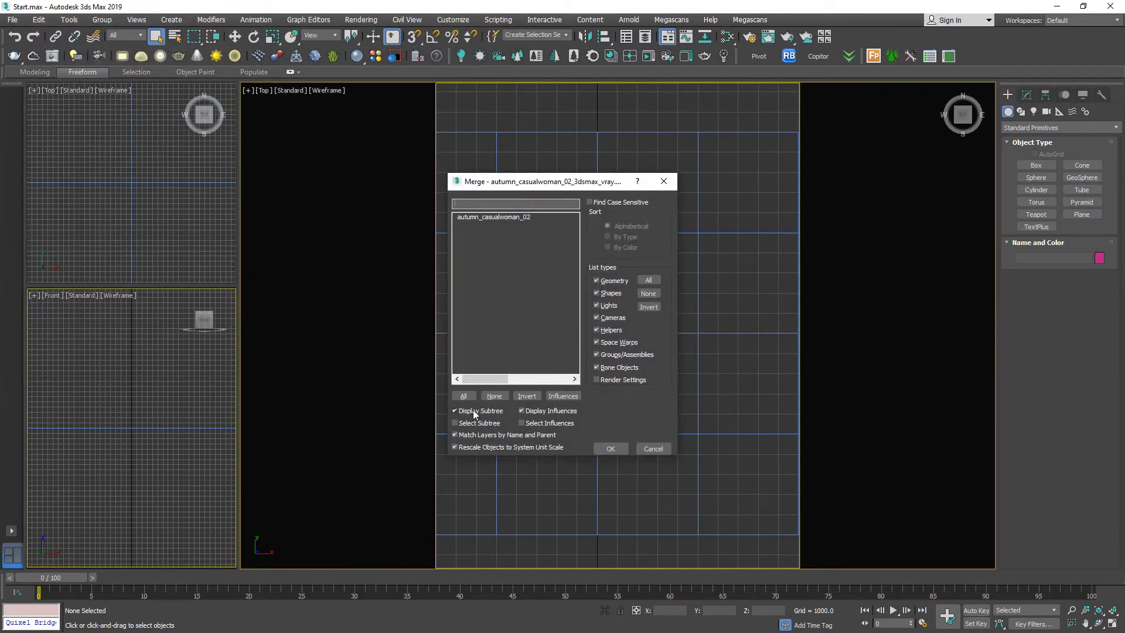
{"action": "left_click", "coordinate": [464, 396]}
{"action": "left_click", "coordinate": [609, 448]}
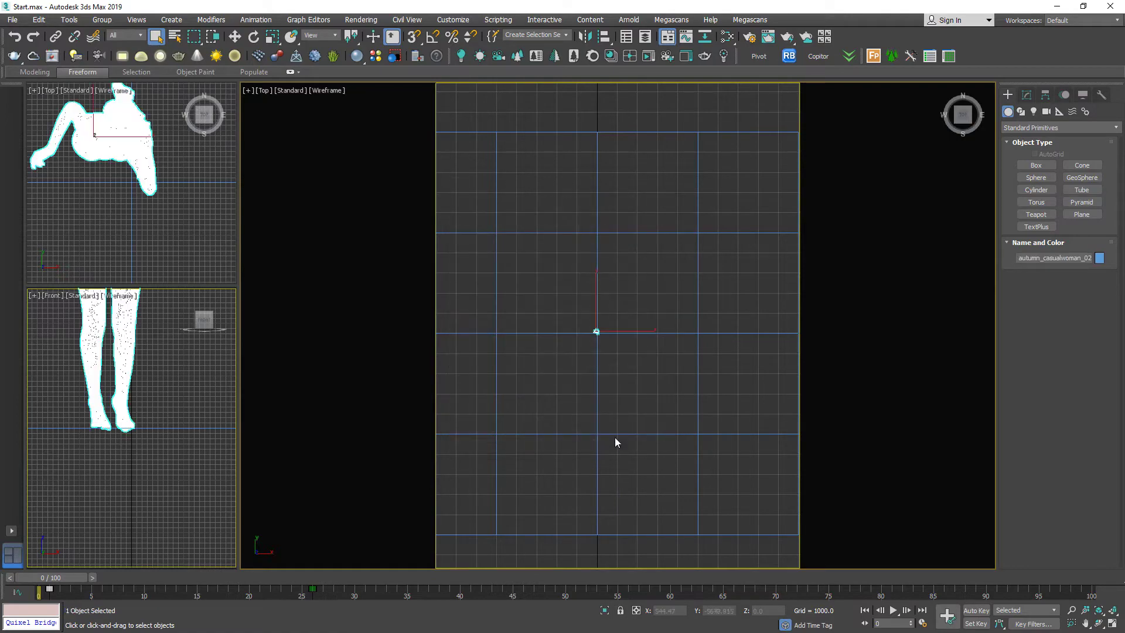
{"action": "scroll", "coordinate": [603, 381], "scroll_direction": "up", "scroll_amount": 5}
{"action": "scroll", "coordinate": [592, 329], "scroll_direction": "up", "scroll_amount": 3}
{"action": "mouse_move", "coordinate": [502, 289]}
{"action": "middle_mouse_down", "text": "alt"}
{"action": "mouse_move", "coordinate": [583, 272]}
{"action": "mouse_move", "coordinate": [495, 279]}
{"action": "middle_mouse_up", "text": "alt"}
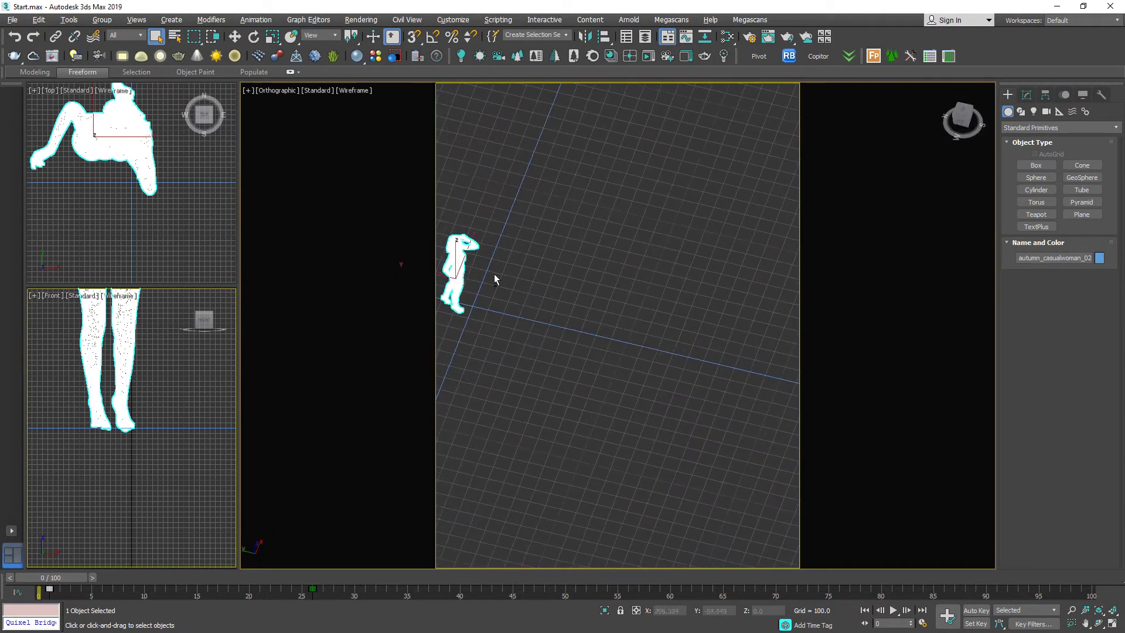
{"action": "scroll", "coordinate": [639, 328], "scroll_direction": "up", "scroll_amount": 3}
{"action": "middle_click_drag", "start_coordinate": [560, 329], "coordinate": [616, 339]}
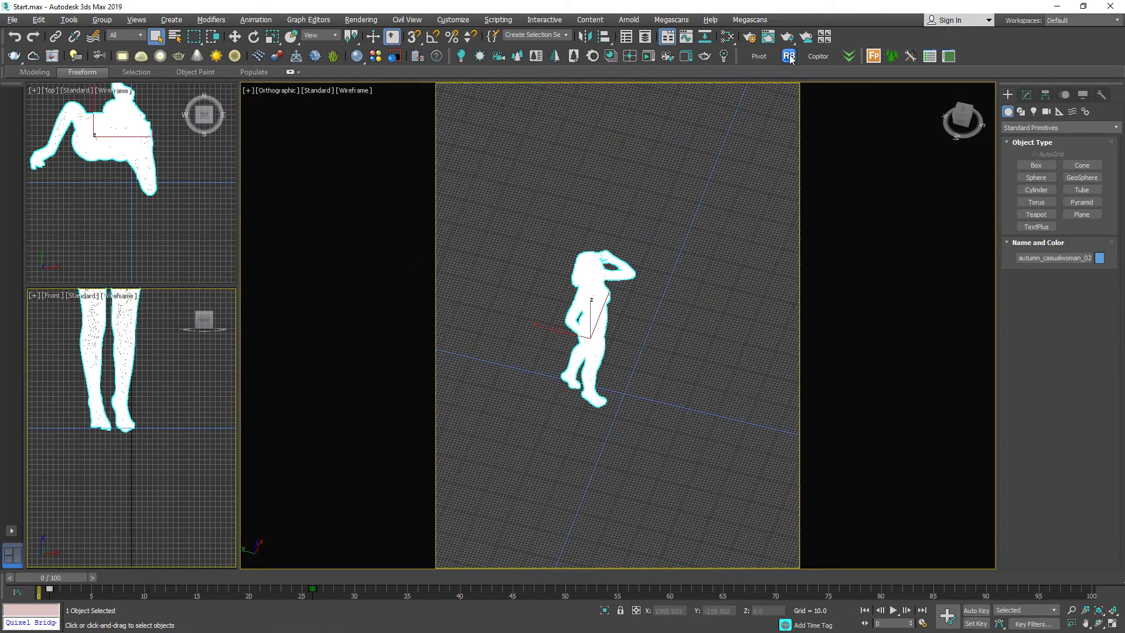
Run Relink Bitmaps to fix missing texture paths, then close its windows
{"action": "left_click", "coordinate": [557, 370]}
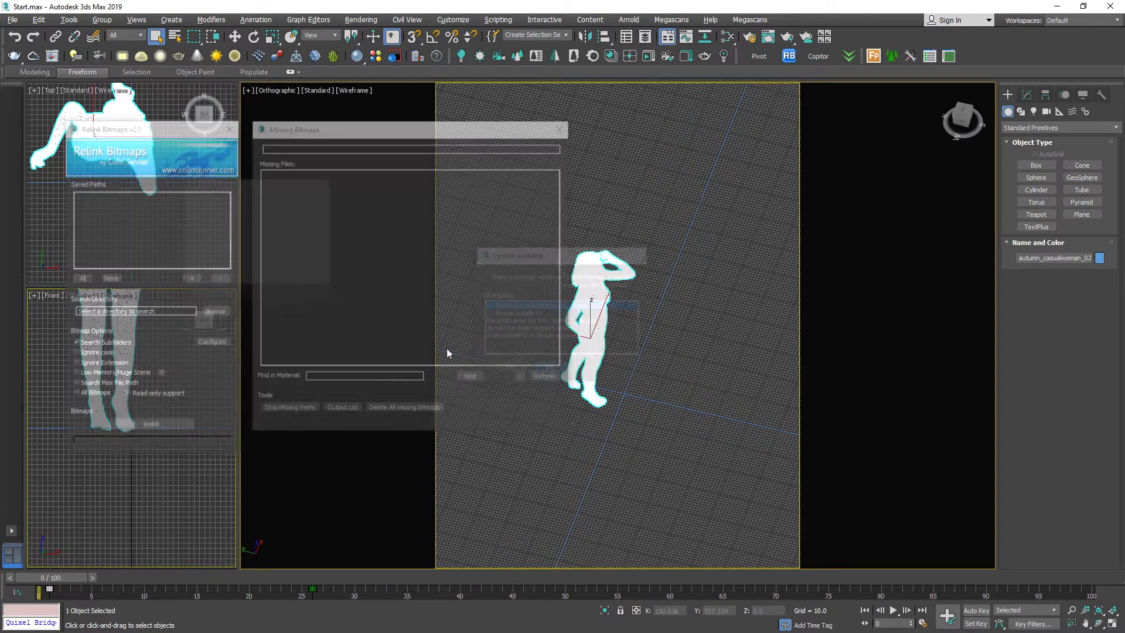
{"action": "left_click", "coordinate": [291, 296]}
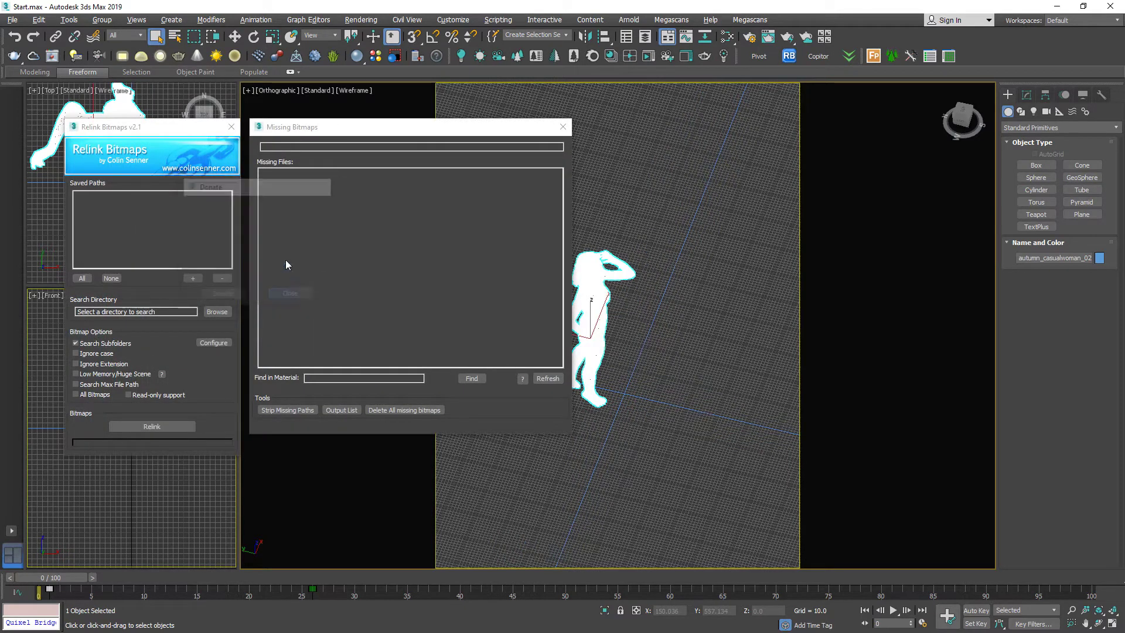
{"action": "left_click", "coordinate": [230, 126]}
{"action": "middle_click_drag", "start_coordinate": [627, 304], "coordinate": [632, 417], "text": "alt"}
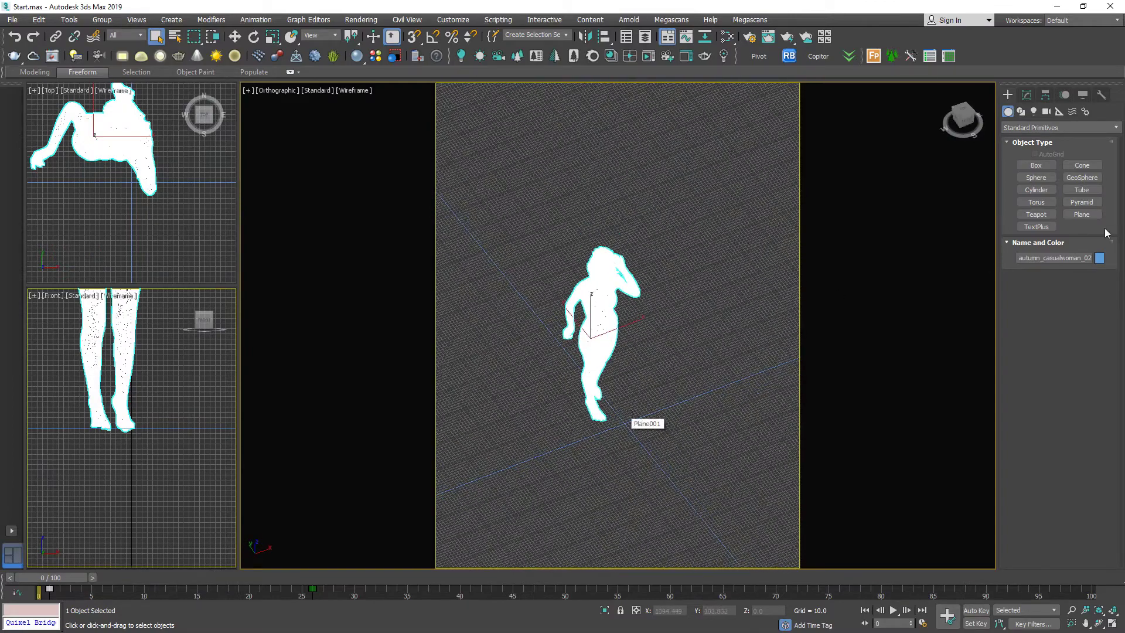
{"action": "left_click", "coordinate": [1036, 165]}
Draw a box beside the woman's feet and set its Height to 1700 in the Modify panel
{"action": "left_click_drag", "start_coordinate": [623, 398], "coordinate": [652, 412]}
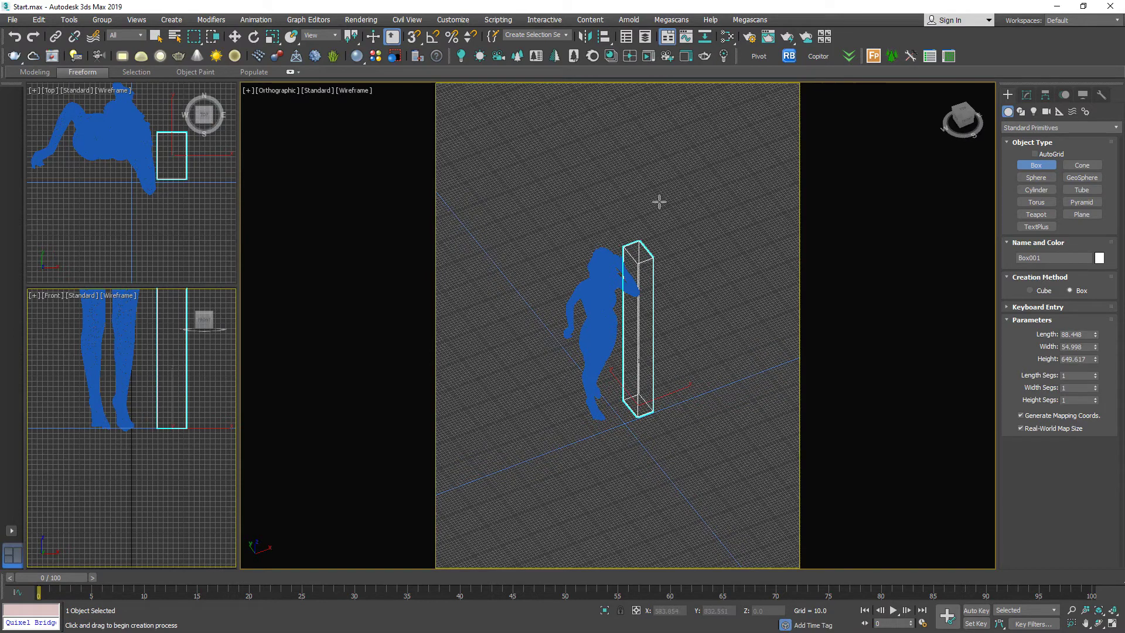
{"action": "left_click", "coordinate": [660, 202]}
{"action": "middle_click_drag", "start_coordinate": [632, 346], "coordinate": [644, 312], "text": "alt"}
{"action": "left_click", "coordinate": [156, 37]}
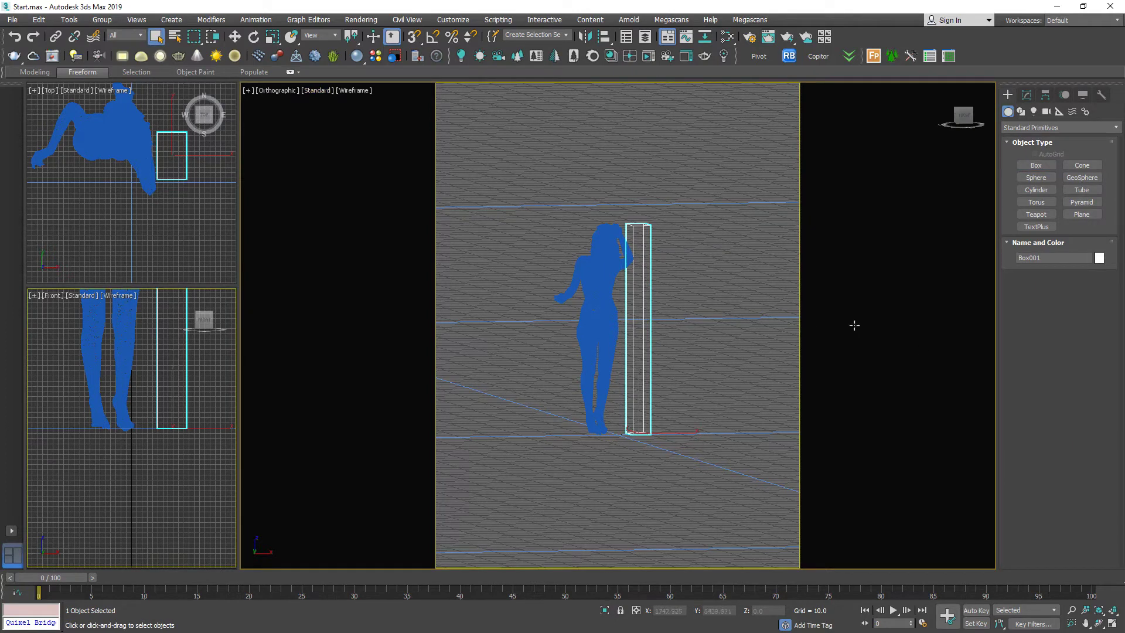
{"action": "left_click", "coordinate": [1027, 94]}
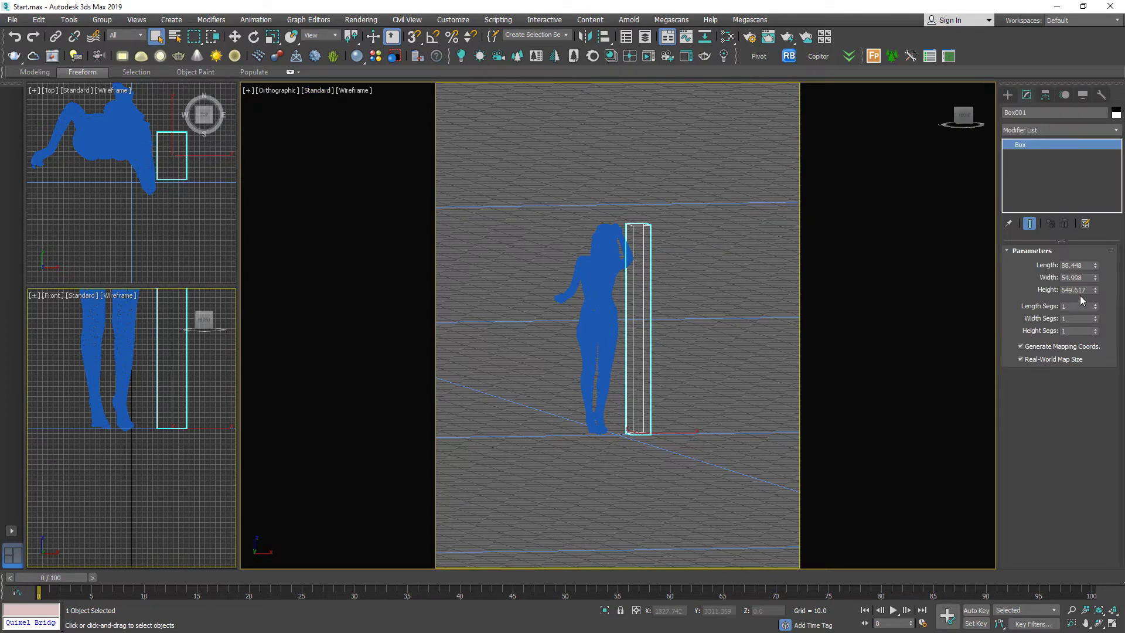
{"action": "double_click", "coordinate": [1082, 293]}
{"action": "type", "text": "1700"}
{"action": "key", "text": "Return"}
{"action": "scroll", "coordinate": [698, 371], "scroll_direction": "down", "scroll_amount": 3}
Scale the woman uniformly to 250% with the Scale Transform Type-In
{"action": "left_click", "coordinate": [635, 343]}
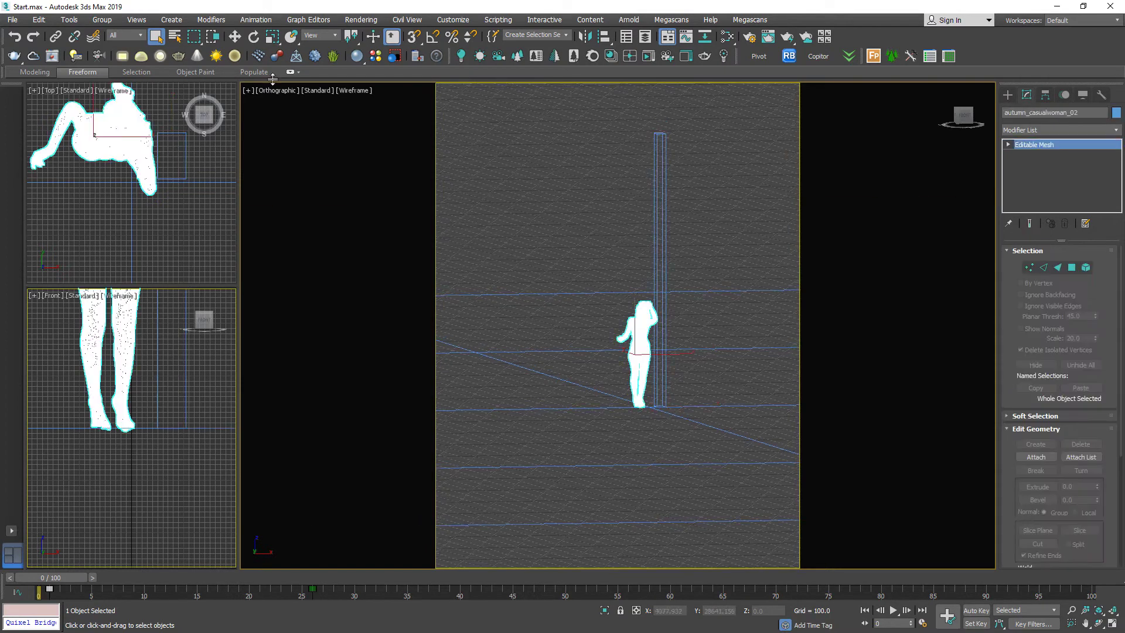
{"action": "right_click", "coordinate": [235, 36]}
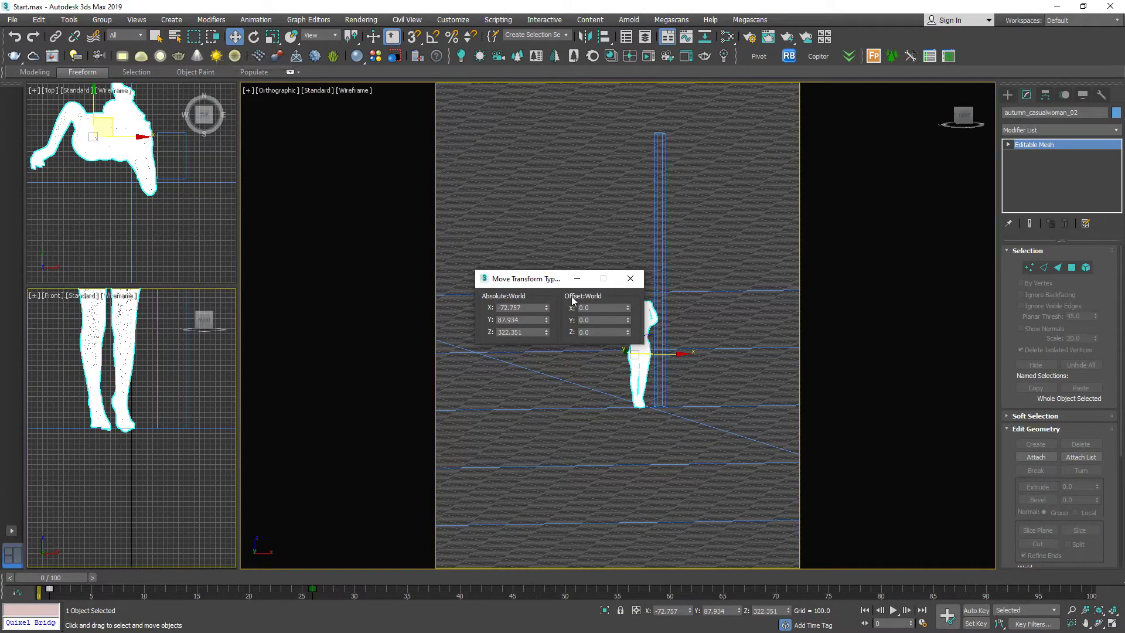
{"action": "right_click", "coordinate": [273, 36]}
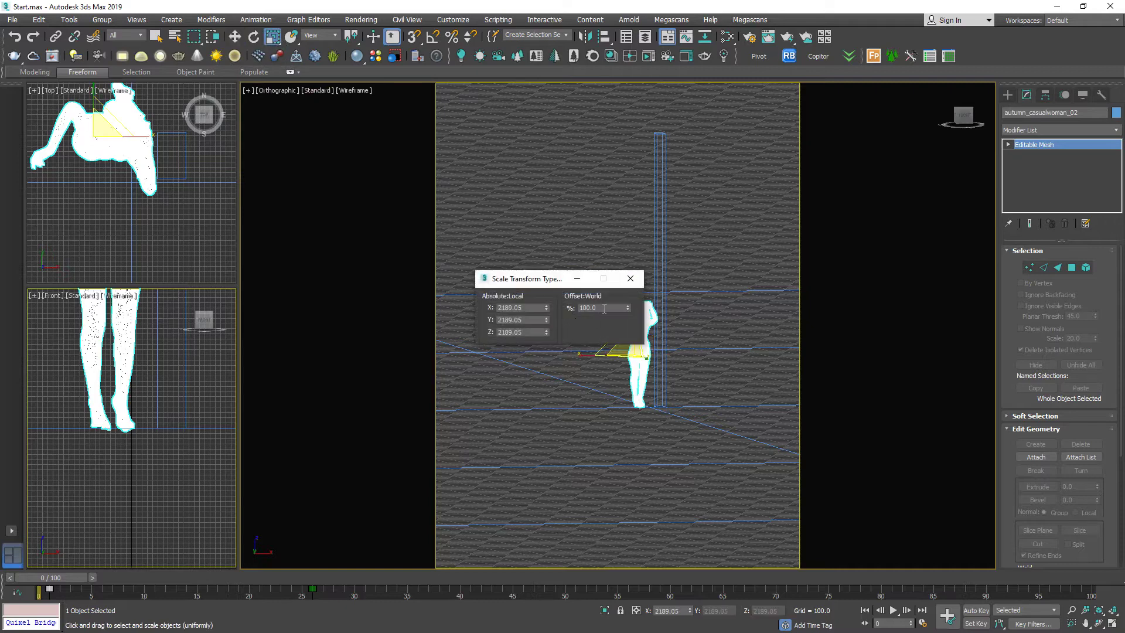
{"action": "left_click_drag", "start_coordinate": [543, 279], "coordinate": [414, 248]}
{"action": "type", "text": "25"}
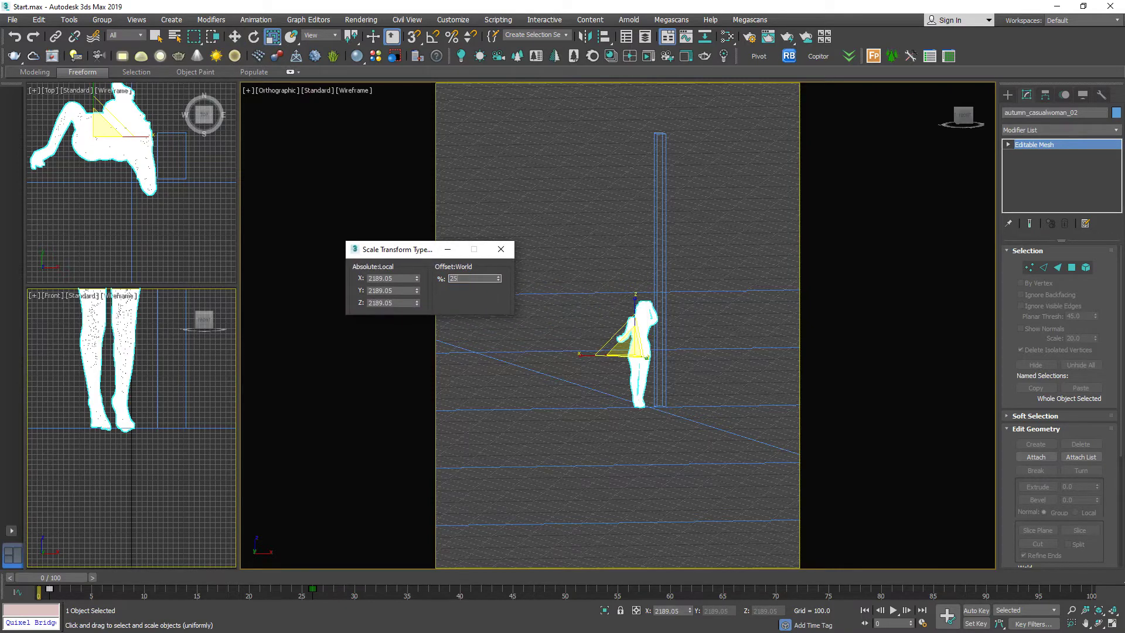
{"action": "type", "text": "0"}
{"action": "key", "text": "Return"}
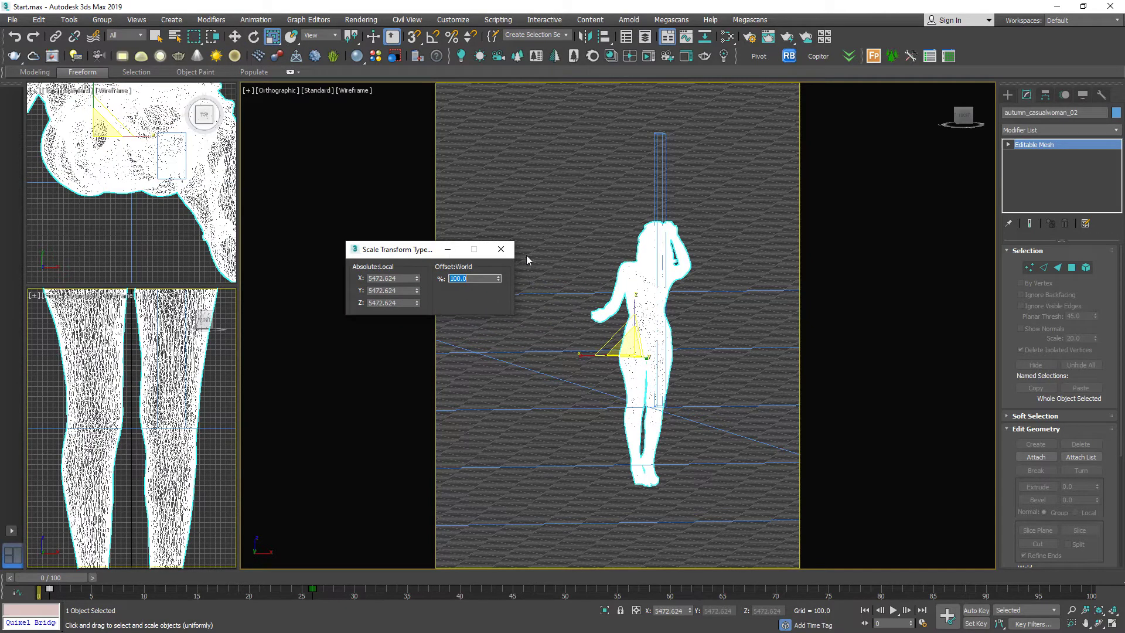
{"action": "left_click", "coordinate": [501, 249]}
Raise the woman along Z and delete the thin box inside her
{"action": "key", "text": "w"}
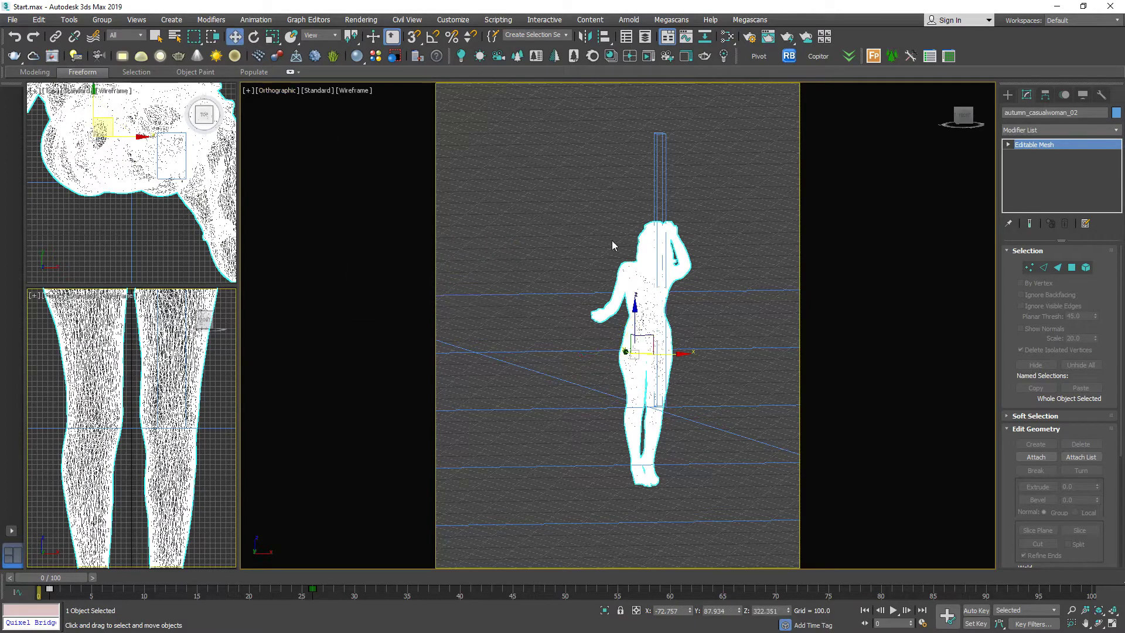
{"action": "left_click_drag", "start_coordinate": [636, 327], "coordinate": [637, 248]}
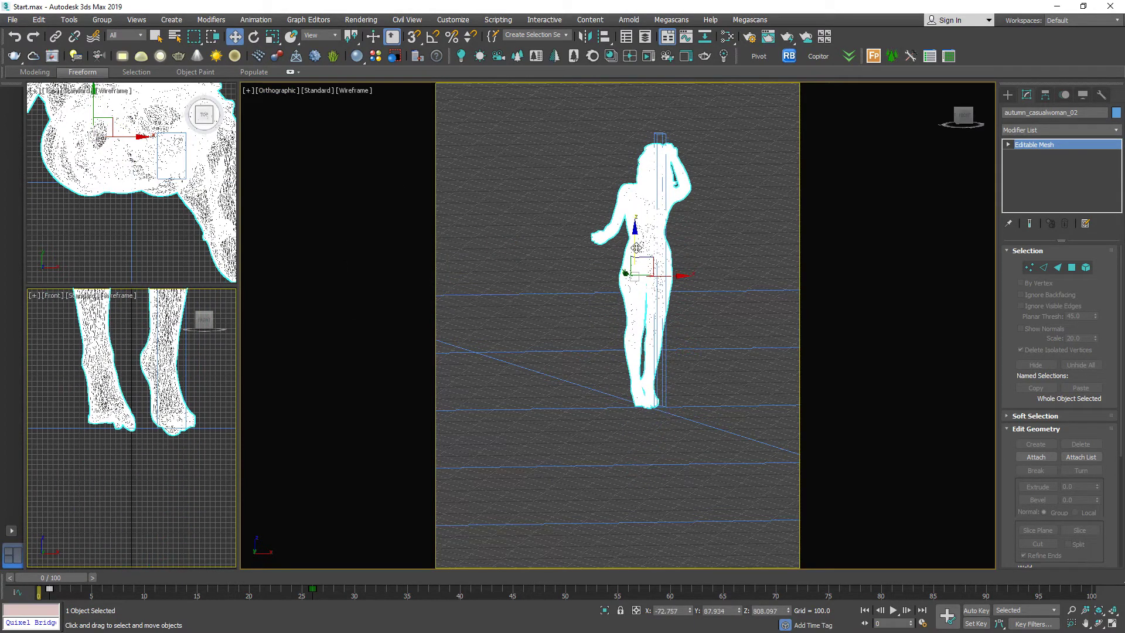
{"action": "middle_click_drag", "start_coordinate": [637, 248], "coordinate": [671, 314], "text": "alt"}
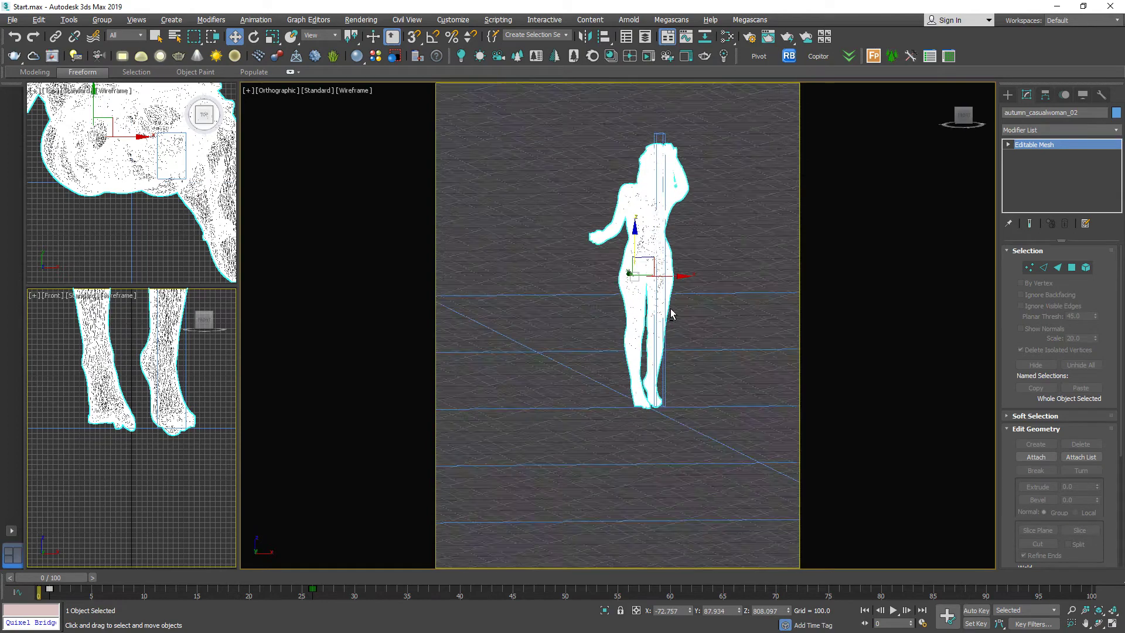
{"action": "left_click", "coordinate": [661, 173]}
{"action": "key", "text": "Delete"}
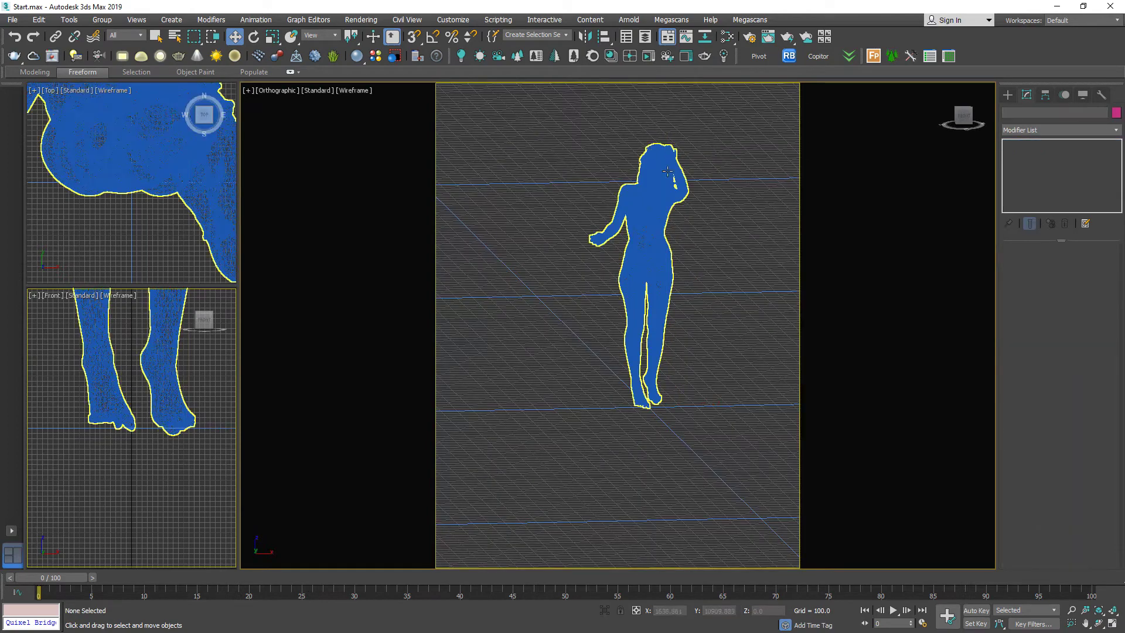
Check the woman from Top and Perspective views, orbiting to see her legs from the front
{"action": "key", "text": "t"}
{"action": "scroll", "coordinate": [607, 324], "scroll_direction": "down", "scroll_amount": 10}
{"action": "scroll", "coordinate": [623, 326], "scroll_direction": "up", "scroll_amount": 3}
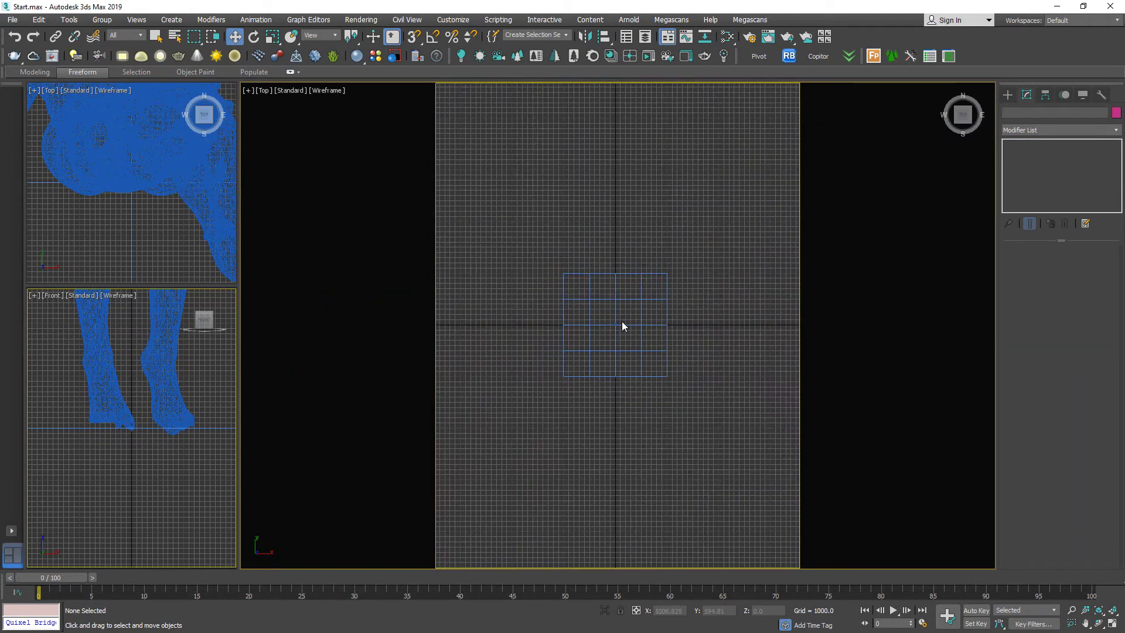
{"action": "scroll", "coordinate": [623, 326], "scroll_direction": "up", "scroll_amount": 8}
{"action": "left_click", "coordinate": [645, 381]}
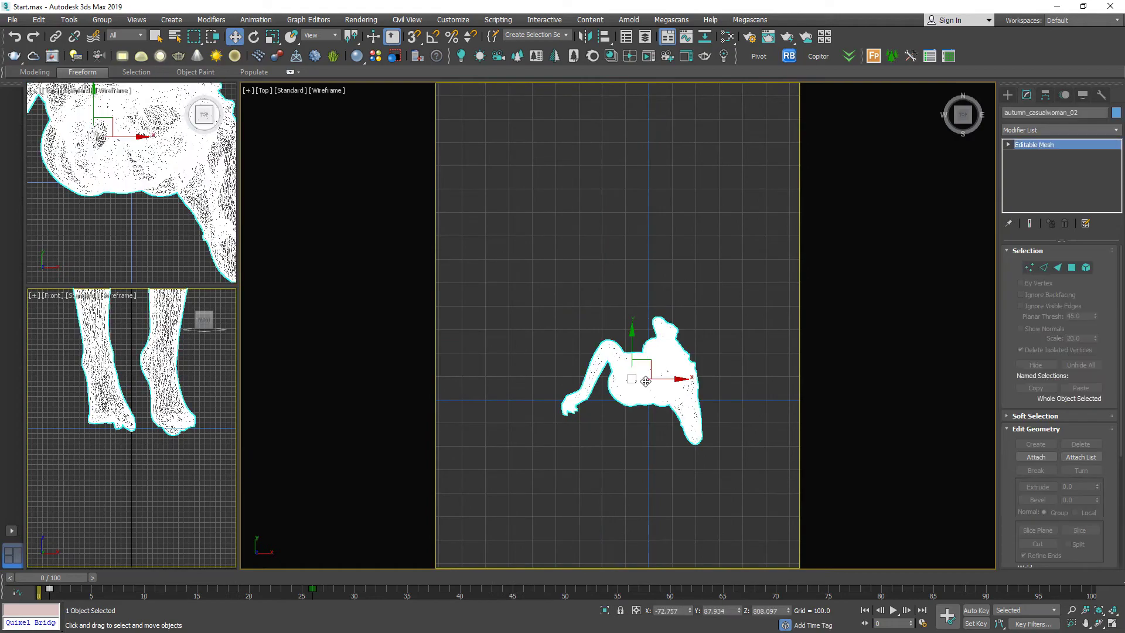
{"action": "key", "text": "p"}
{"action": "scroll", "coordinate": [647, 428], "scroll_direction": "down", "scroll_amount": 3}
{"action": "scroll", "coordinate": [648, 458], "scroll_direction": "up", "scroll_amount": 2}
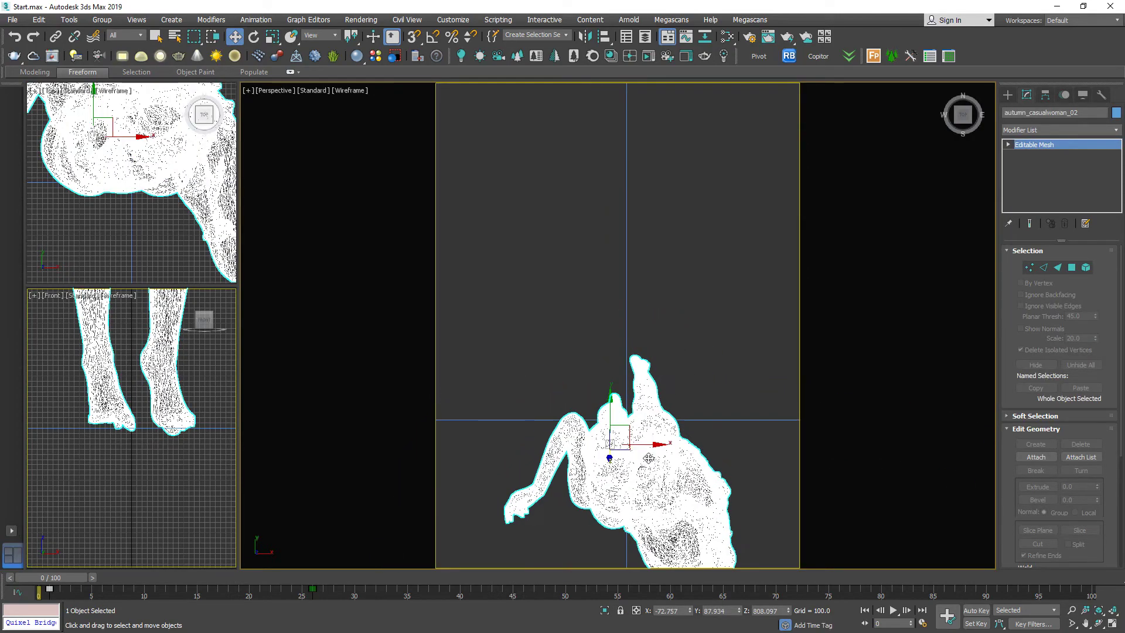
{"action": "middle_click_drag", "start_coordinate": [648, 458], "coordinate": [662, 18], "text": "alt"}
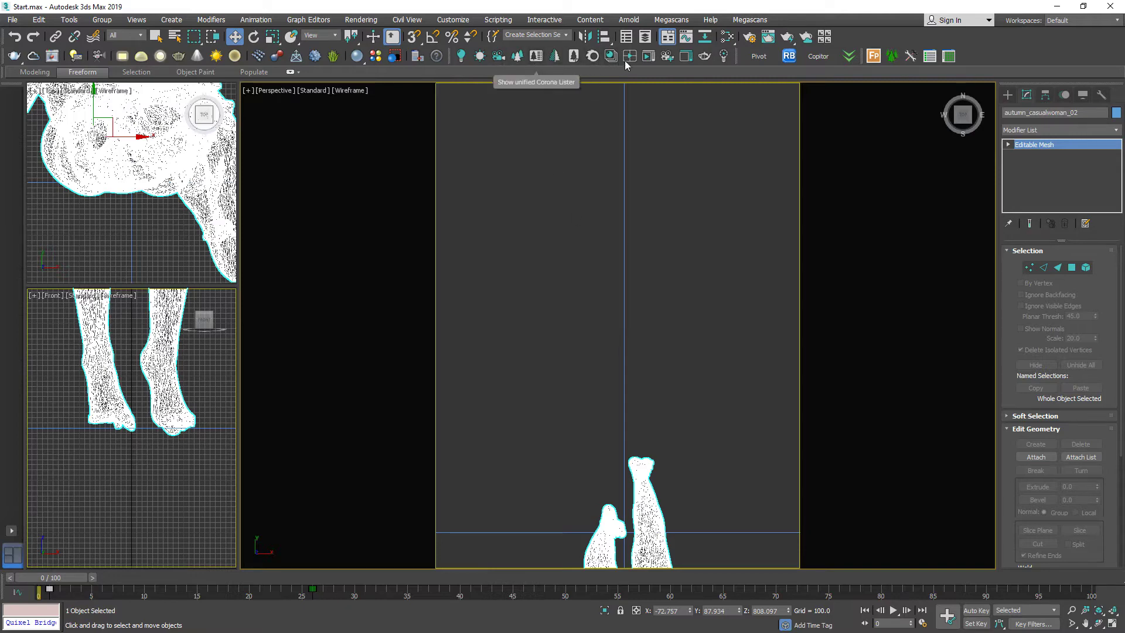
Select CoronaCamera001 and open Render Setup with F10
{"action": "left_click", "coordinate": [666, 57]}
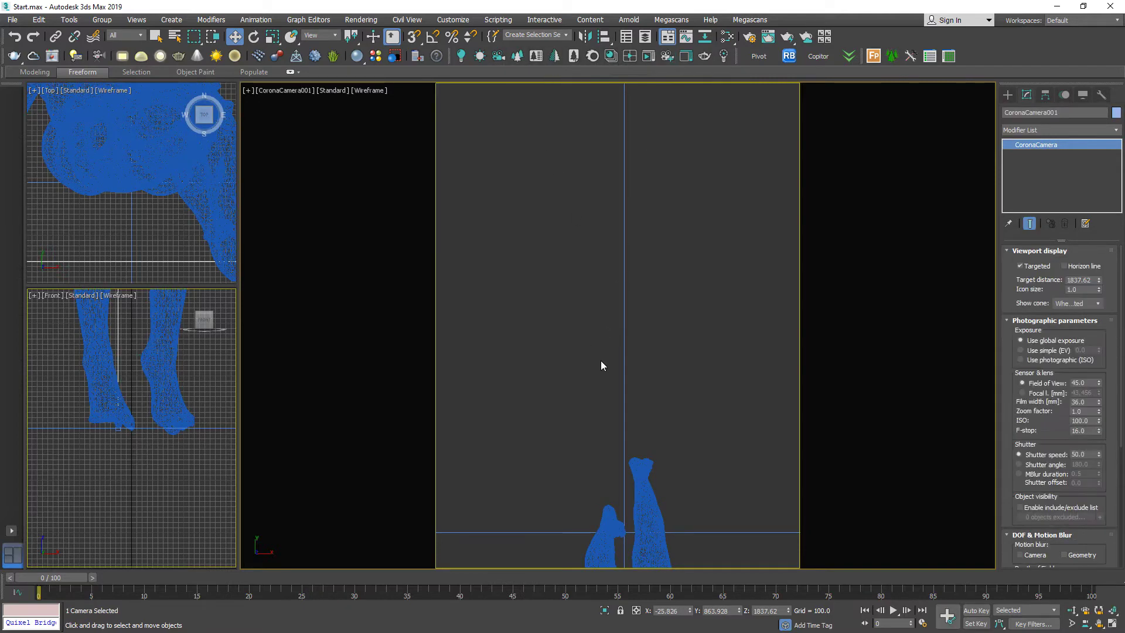
{"action": "scroll", "coordinate": [160, 407], "scroll_direction": "down", "scroll_amount": 6}
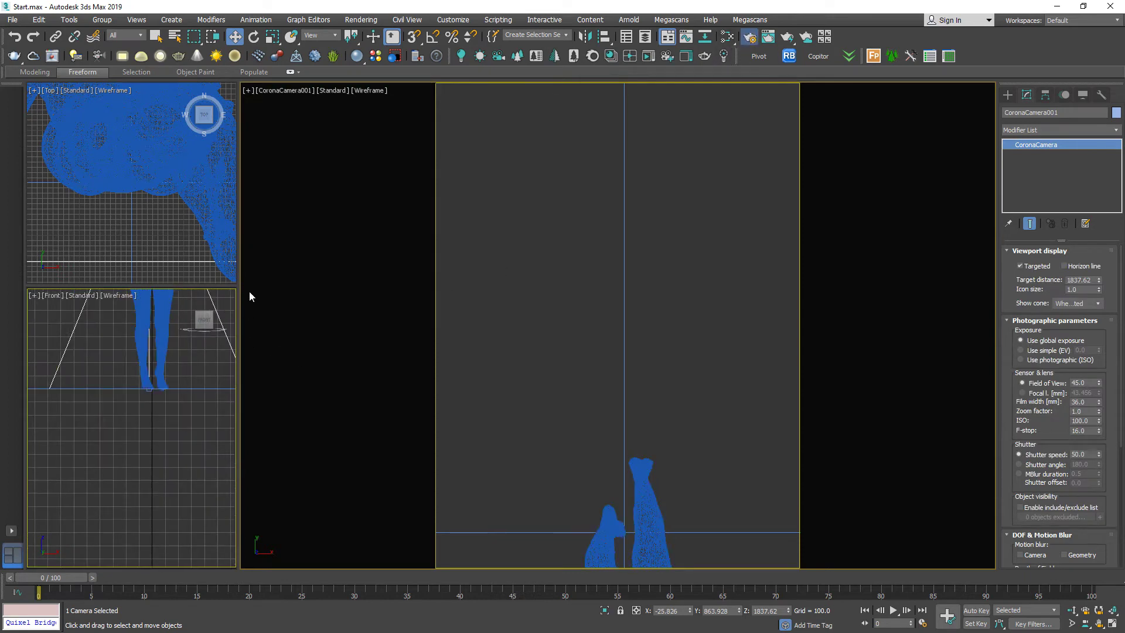
{"action": "key", "text": "F10"}
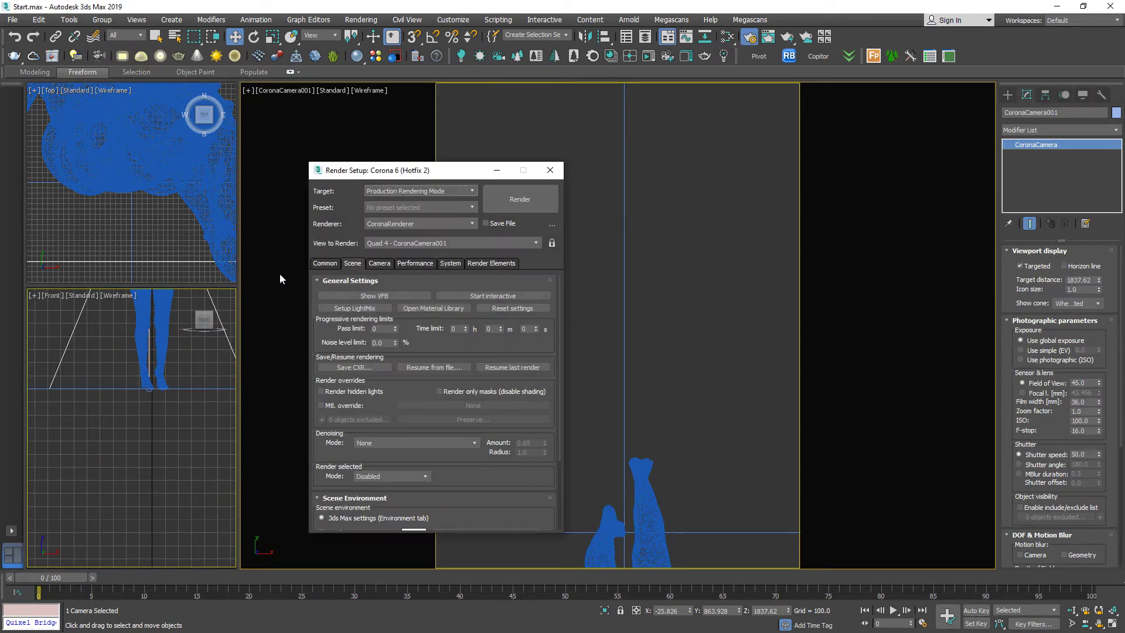
Enable the scene material override and assign a new CoronaMtl as the override material
{"action": "left_click", "coordinate": [335, 409]}
{"action": "left_click", "coordinate": [410, 406]}
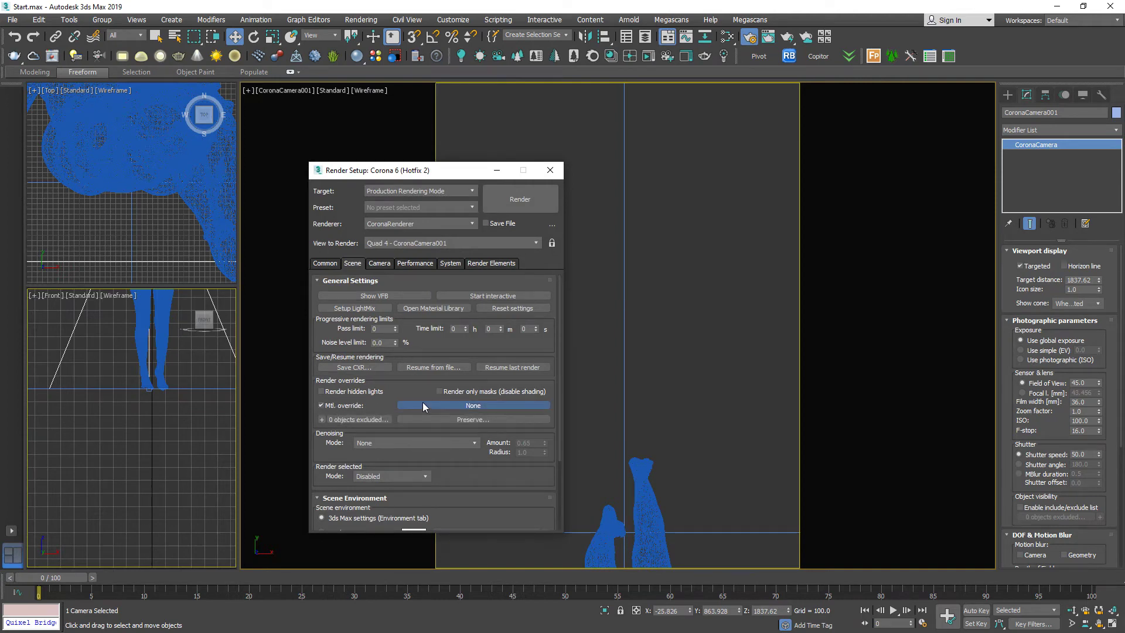
{"action": "left_click", "coordinate": [182, 271]}
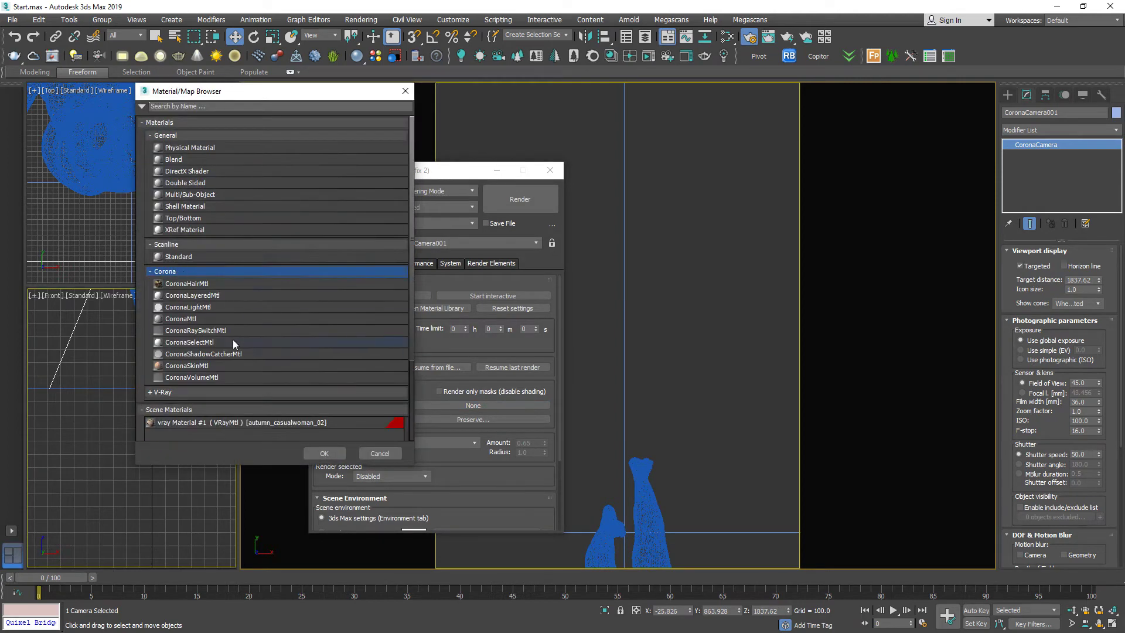
{"action": "left_click", "coordinate": [211, 320]}
{"action": "double_click", "coordinate": [212, 324]}
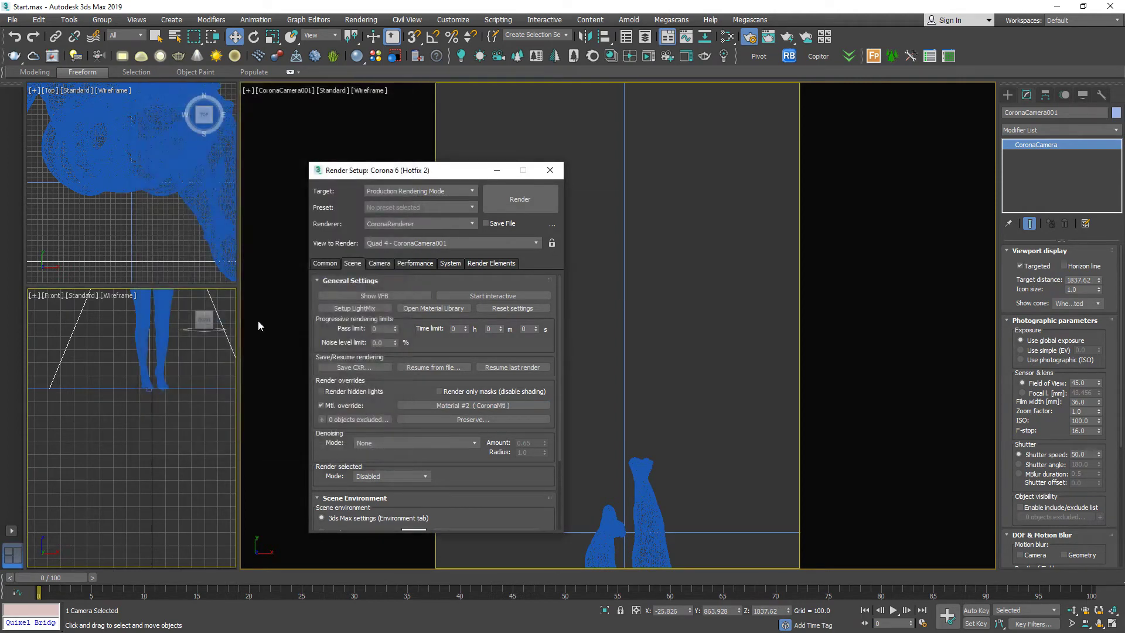
Set the Camera tab tone-mapping Contrast to 5, leaving Highlight compress at 999
{"action": "left_click", "coordinate": [379, 263]}
{"action": "left_click", "coordinate": [398, 330]}
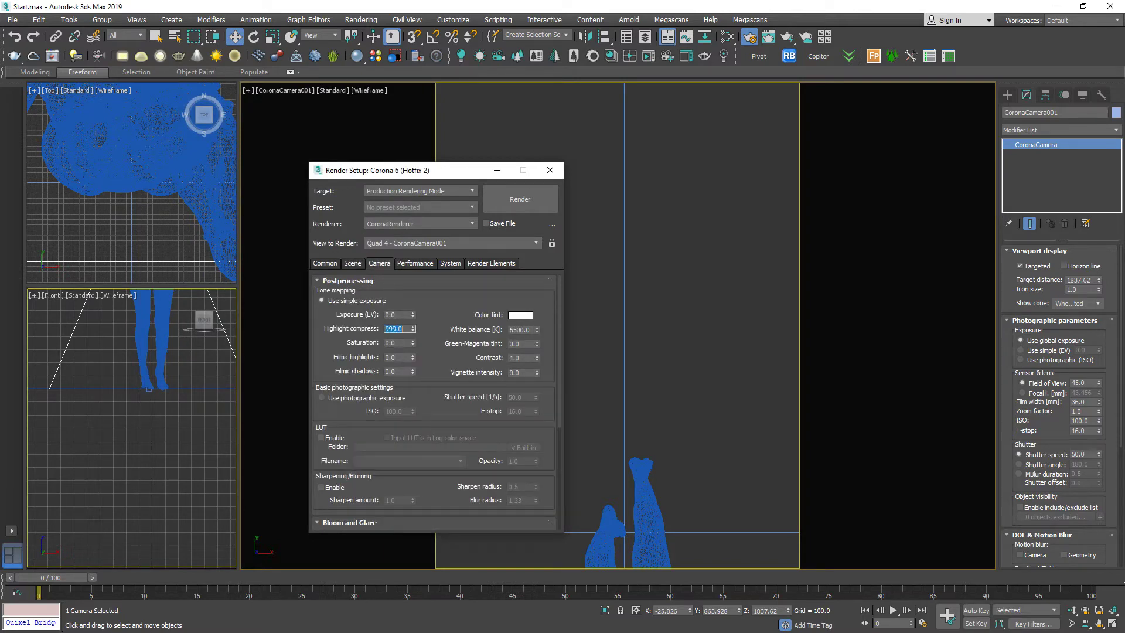
{"action": "left_click", "coordinate": [526, 358]}
{"action": "double_click", "coordinate": [527, 358]}
{"action": "type", "text": "5"}
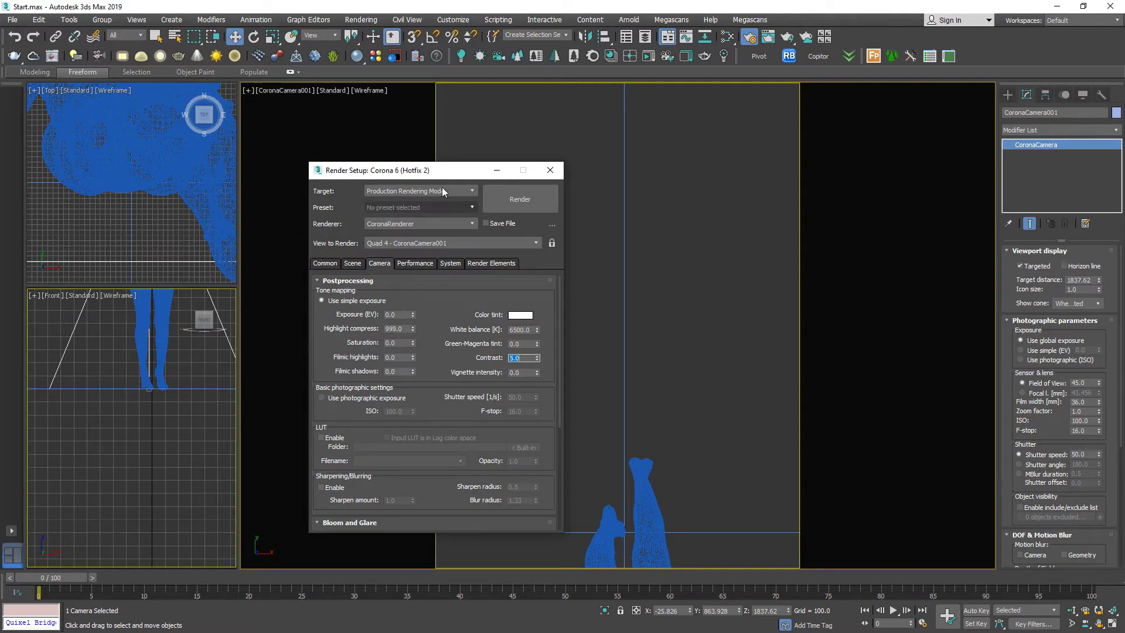
Turn off Fast preview denoise in the Performance tab and minimize Render Setup
{"action": "left_click", "coordinate": [410, 264]}
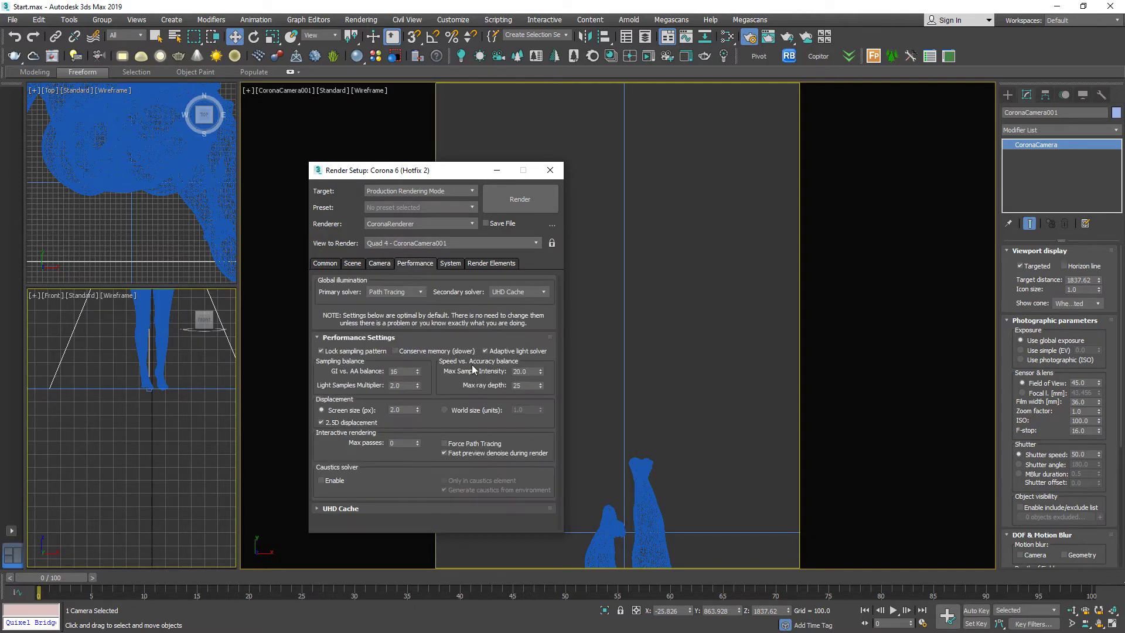
{"action": "left_click", "coordinate": [445, 453]}
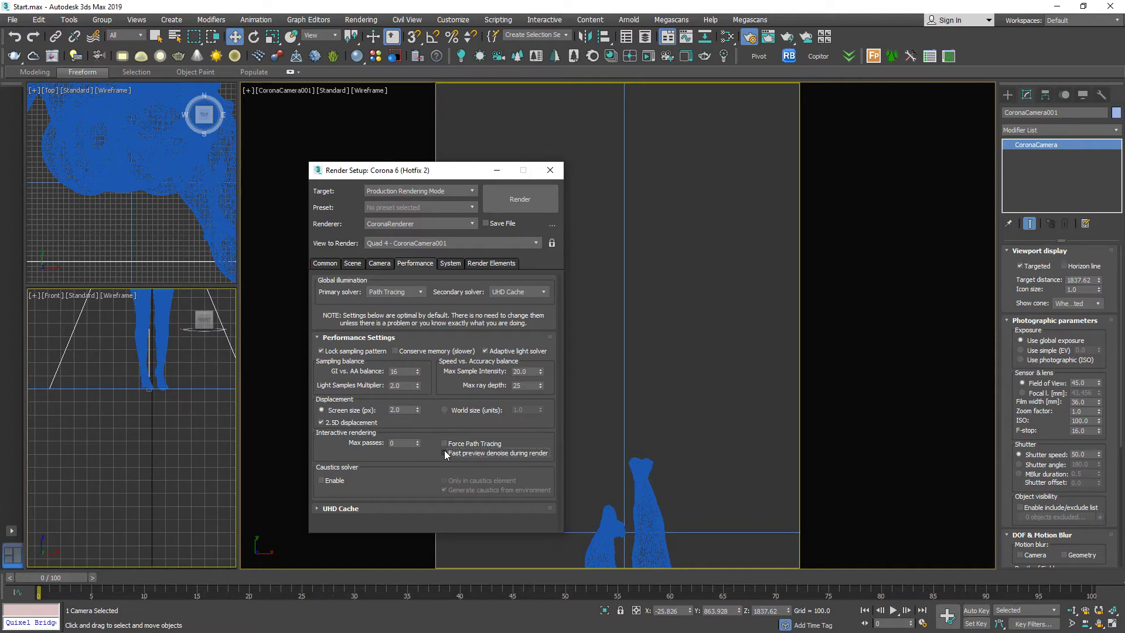
{"action": "left_click", "coordinate": [497, 171]}
{"action": "scroll", "coordinate": [140, 176], "scroll_direction": "down", "scroll_amount": 5}
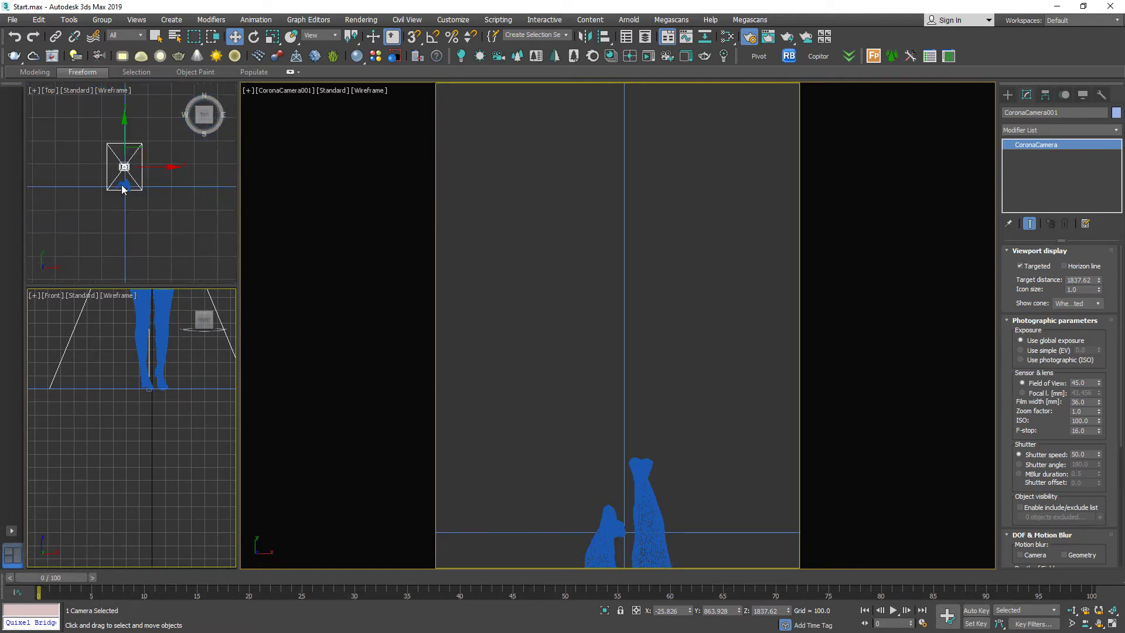
Create a targeted CoronaSun in the Top view aimed at the woman from the lower left
{"action": "left_click", "coordinate": [480, 56]}
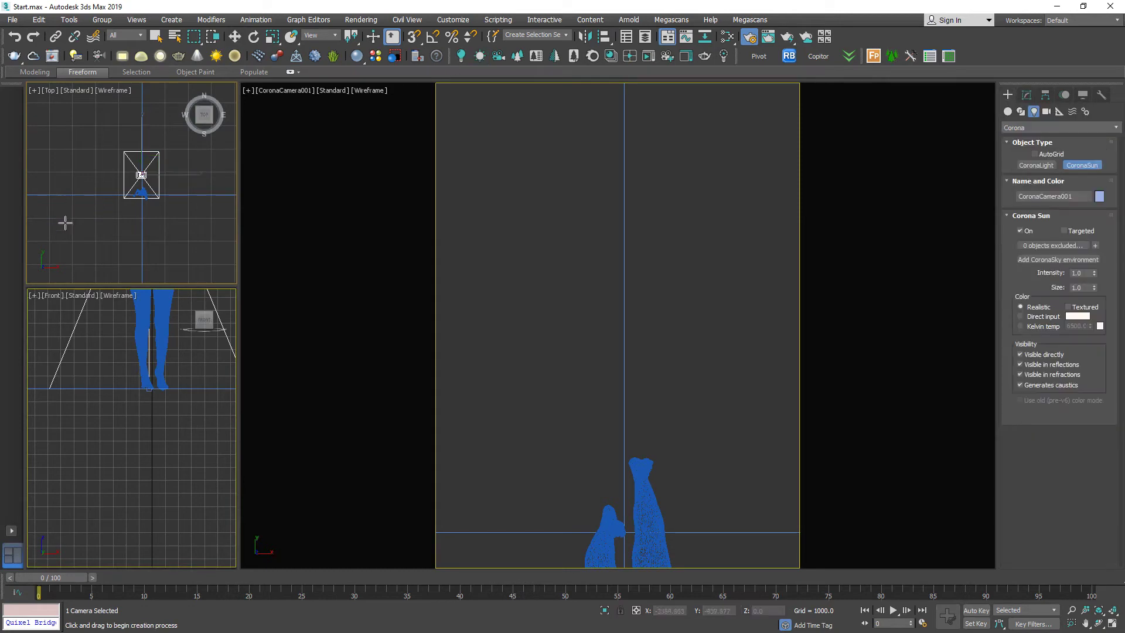
{"action": "left_click_drag", "start_coordinate": [68, 256], "coordinate": [132, 186]}
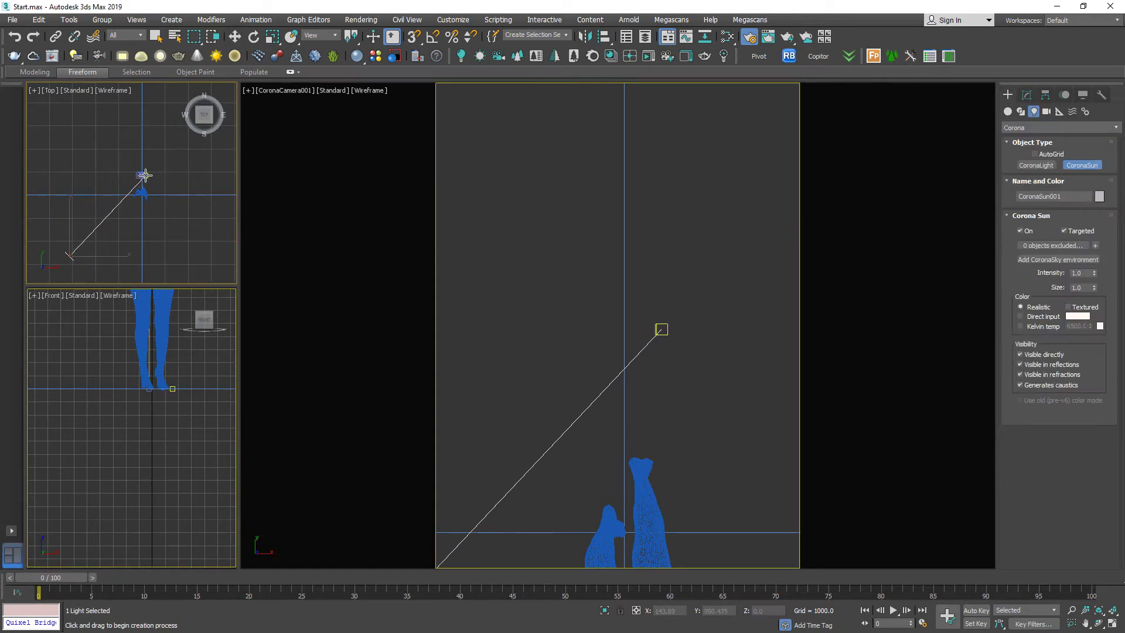
{"action": "left_click_drag", "start_coordinate": [145, 175], "coordinate": [98, 179]}
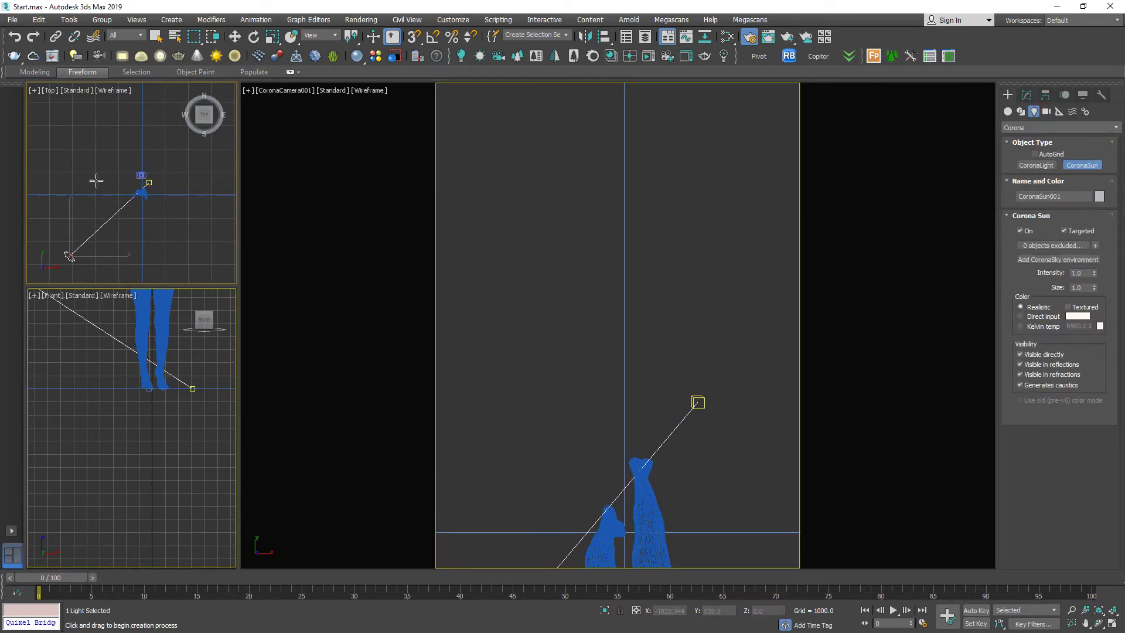
{"action": "left_click", "coordinate": [155, 36]}
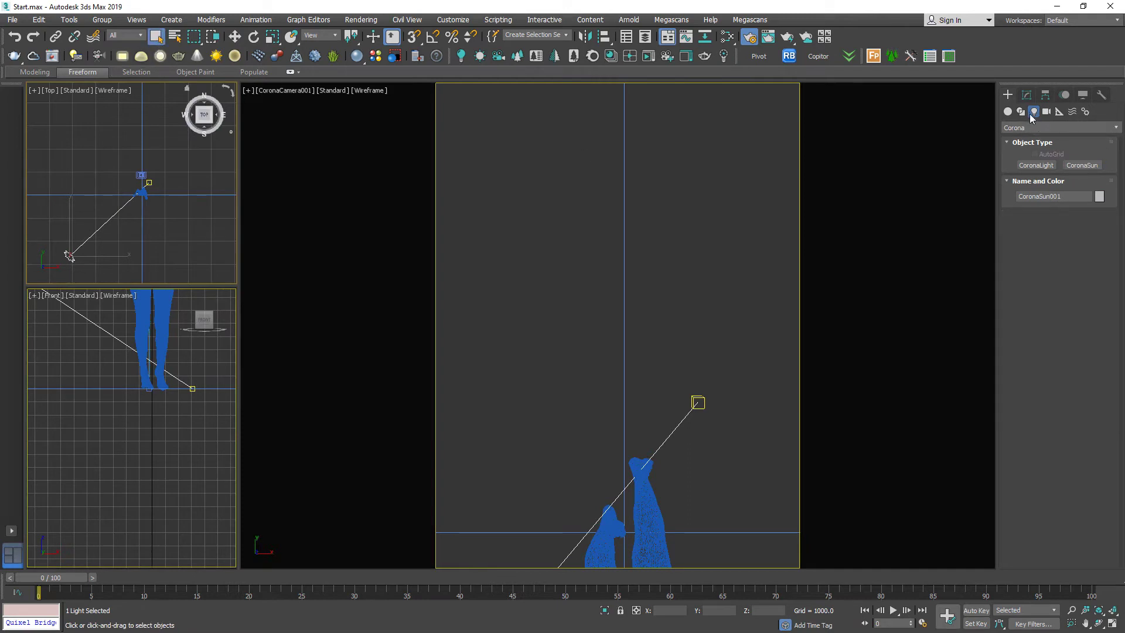
{"action": "left_click", "coordinate": [1027, 95]}
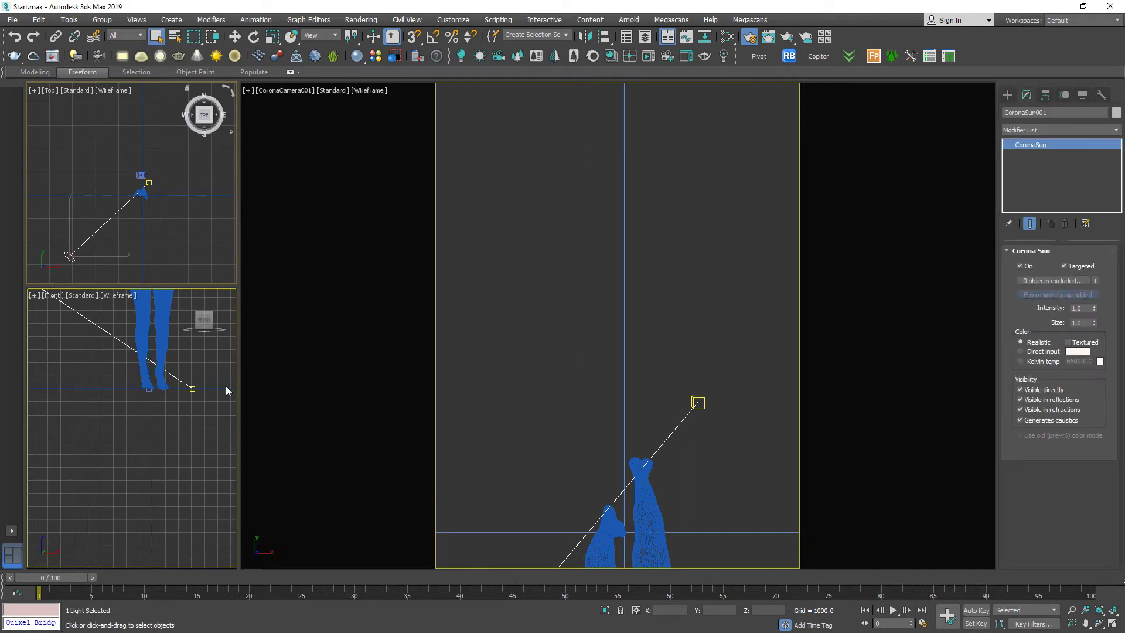
{"action": "left_click", "coordinate": [169, 432]}
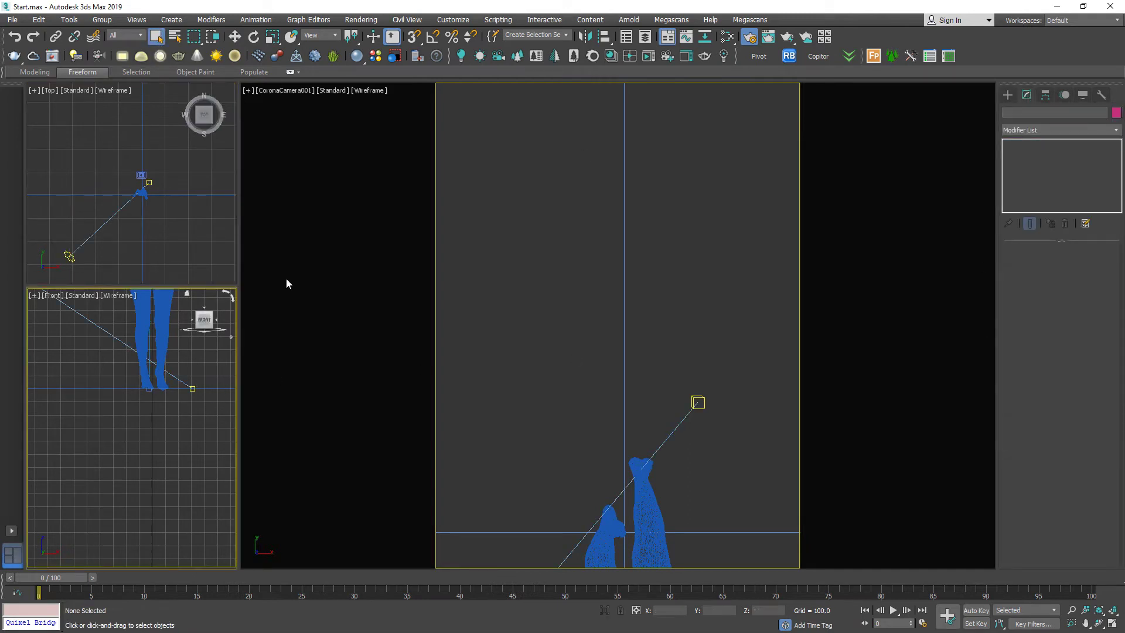
{"action": "left_click", "coordinate": [753, 37]}
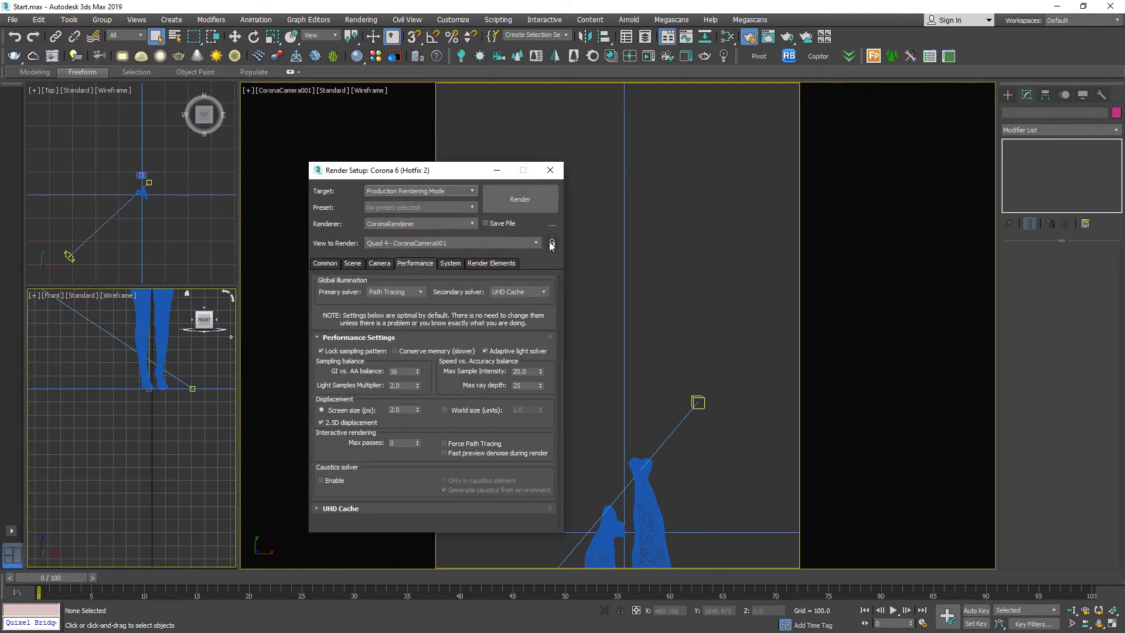
Start a Corona interactive render in the Front viewport, then move the sun in Top view
{"action": "left_click", "coordinate": [496, 170]}
{"action": "left_click", "coordinate": [184, 449]}
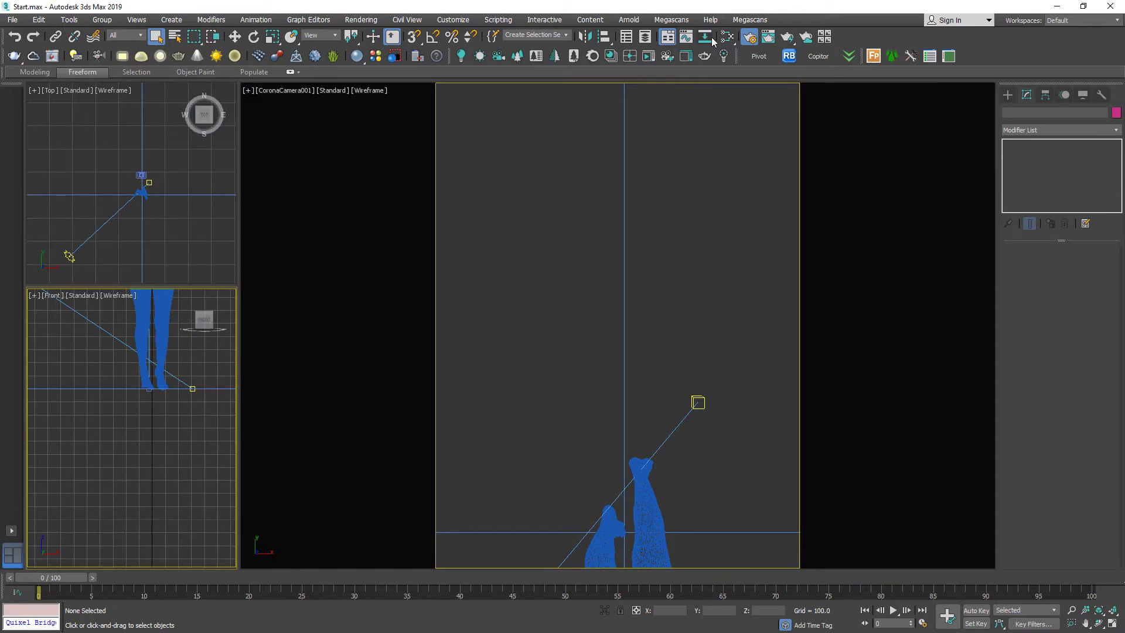
{"action": "left_click", "coordinate": [630, 55]}
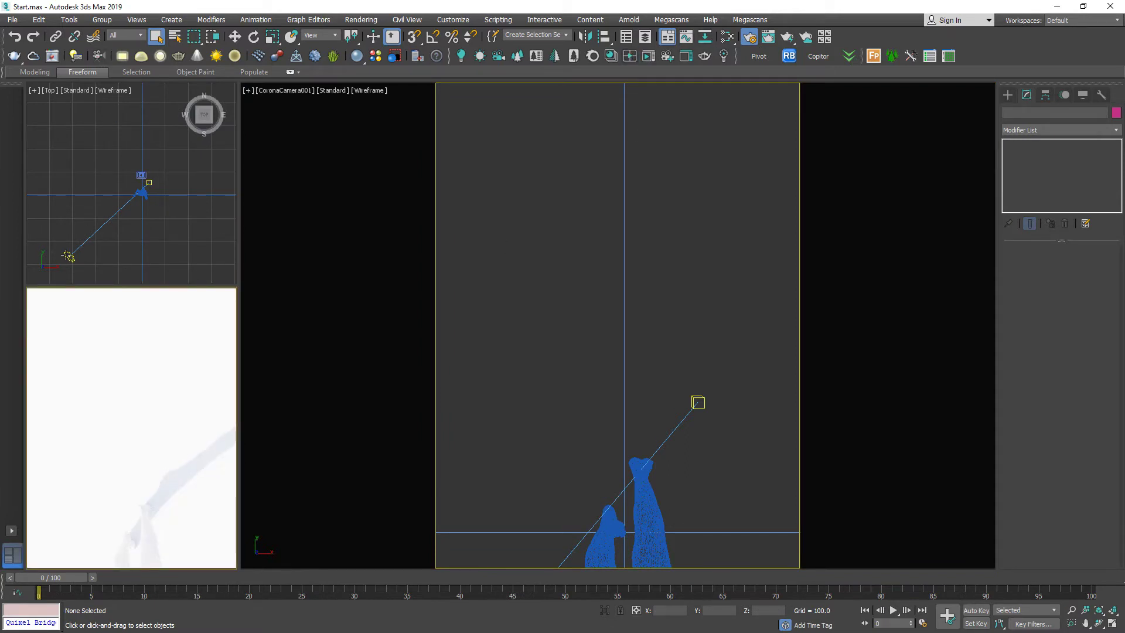
{"action": "left_click", "coordinate": [117, 135]}
{"action": "key", "text": "w"}
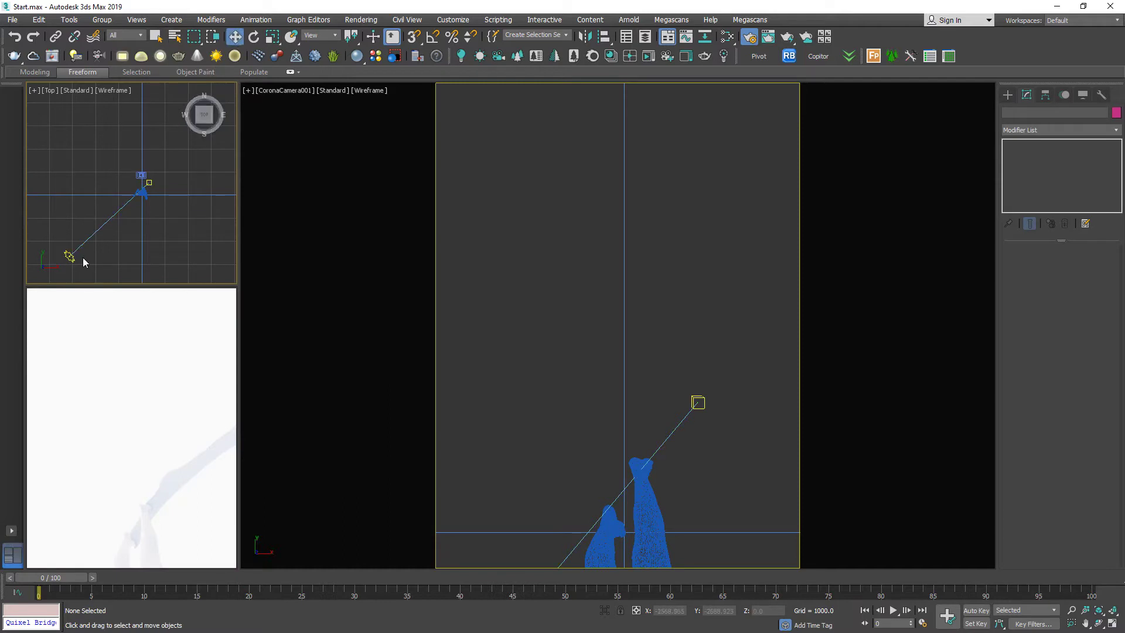
{"action": "left_click", "coordinate": [71, 256]}
{"action": "left_click_drag", "start_coordinate": [88, 242], "coordinate": [169, 220]}
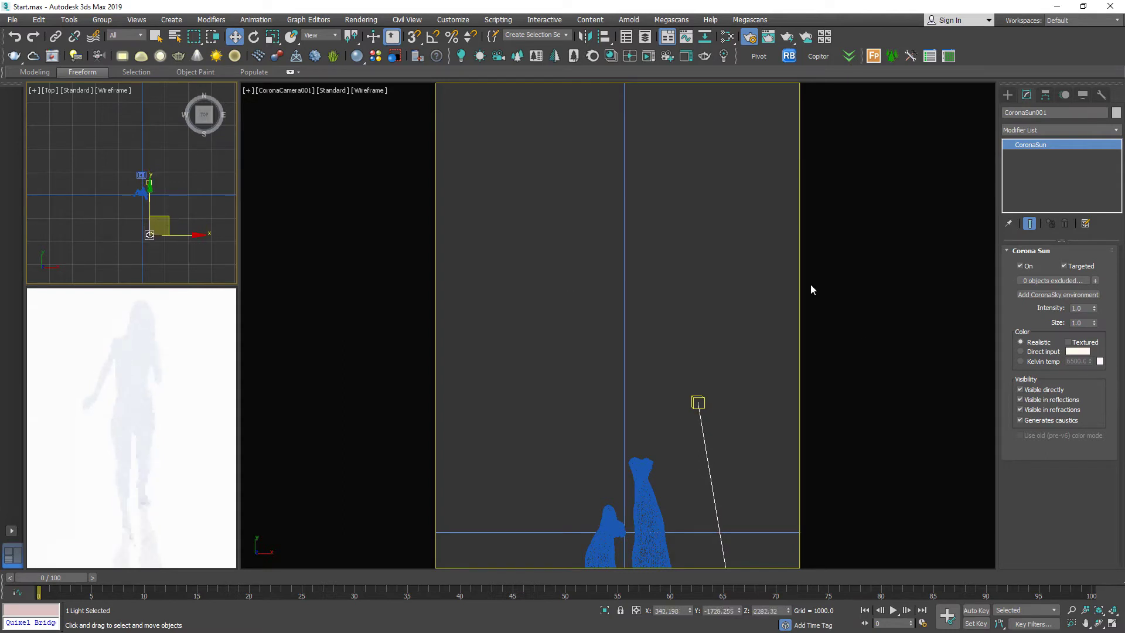
Set the sun Size to 2.0 and nudge its position, comparing against the sand-shadow reference photo
{"action": "left_click", "coordinate": [1086, 322]}
{"action": "left_click_drag", "start_coordinate": [162, 214], "coordinate": [154, 215]}
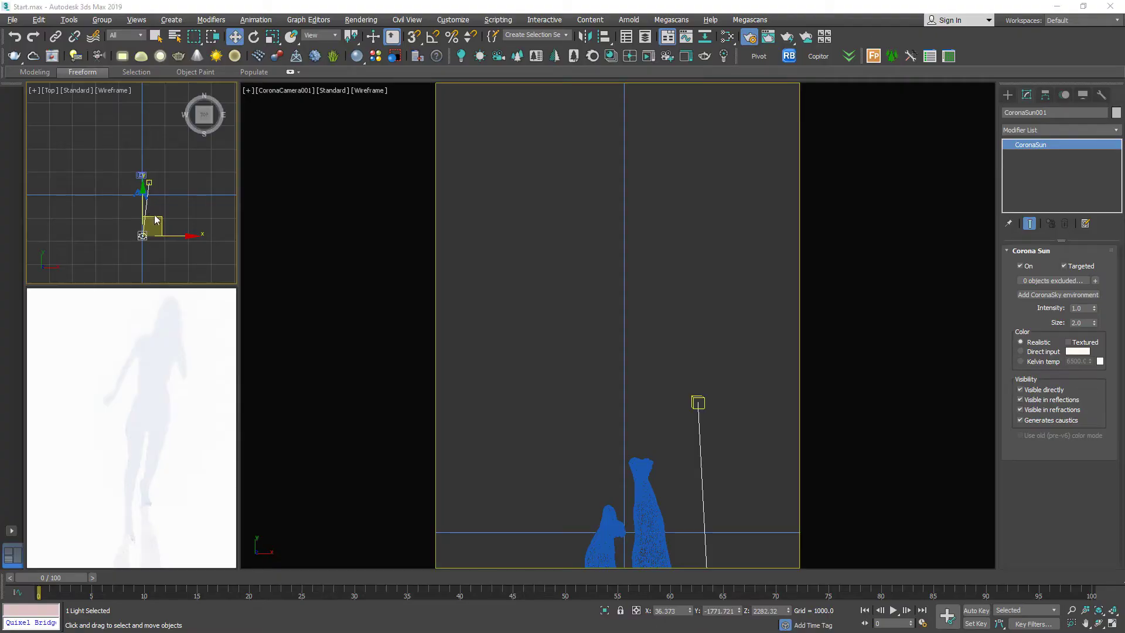
{"action": "key", "text": "alt+Tab"}
{"action": "key", "text": "alt+Tab"}
{"action": "left_click_drag", "start_coordinate": [170, 235], "coordinate": [174, 235]}
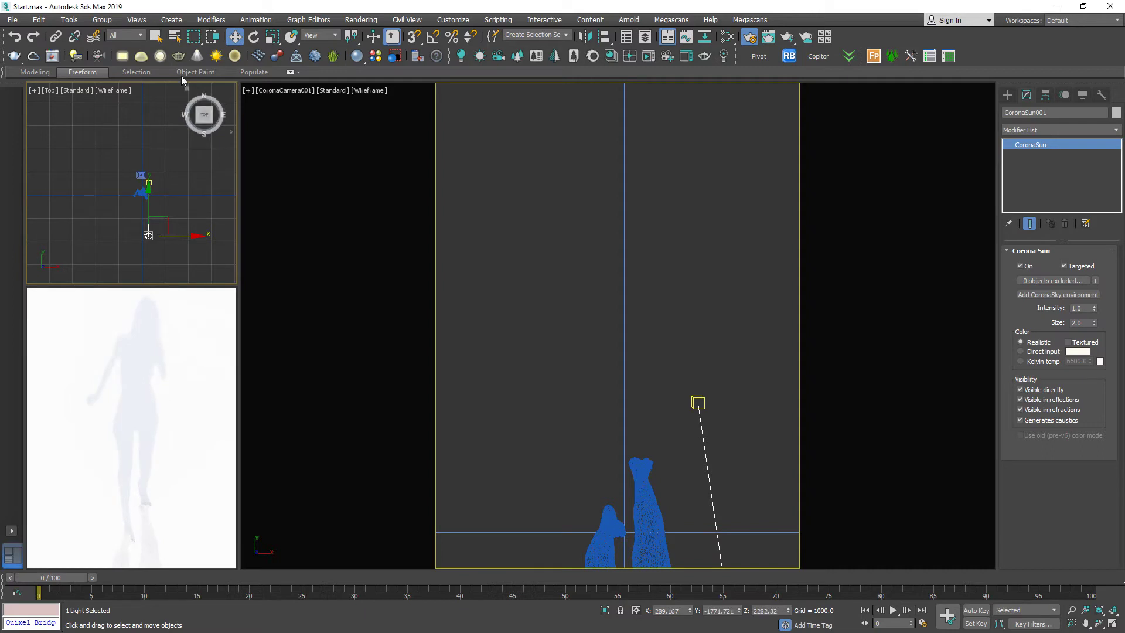
{"action": "left_click", "coordinate": [156, 36]}
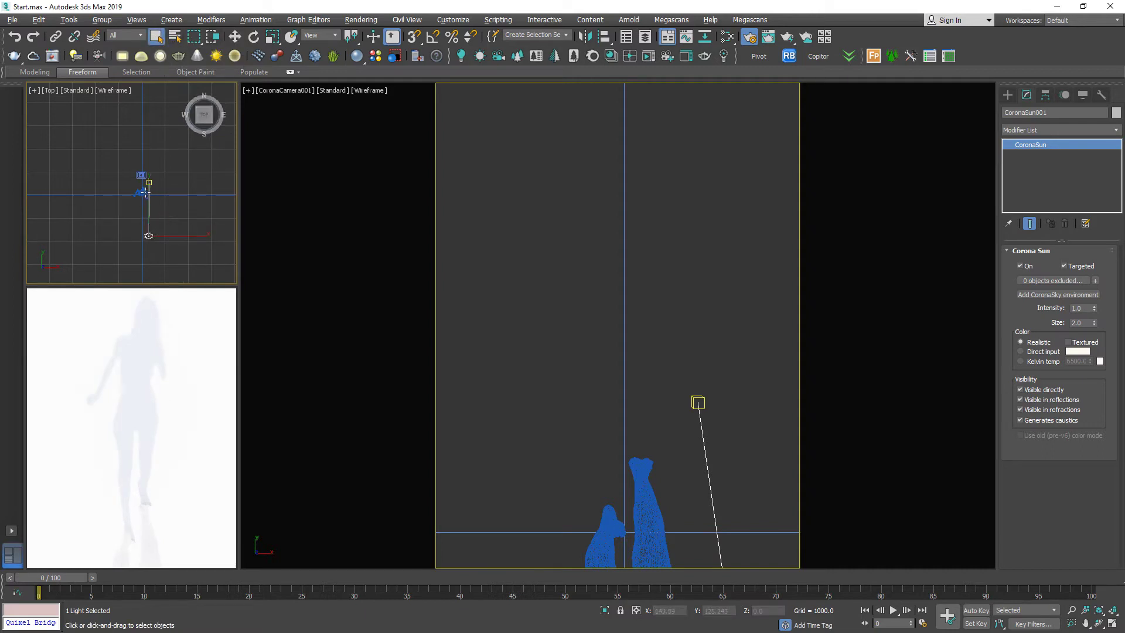
{"action": "left_click", "coordinate": [143, 193]}
{"action": "scroll", "coordinate": [143, 193], "scroll_direction": "up", "scroll_amount": 2}
Rotate the woman -35.6° around Z and shift the sun slightly left along X
{"action": "key", "text": "e"}
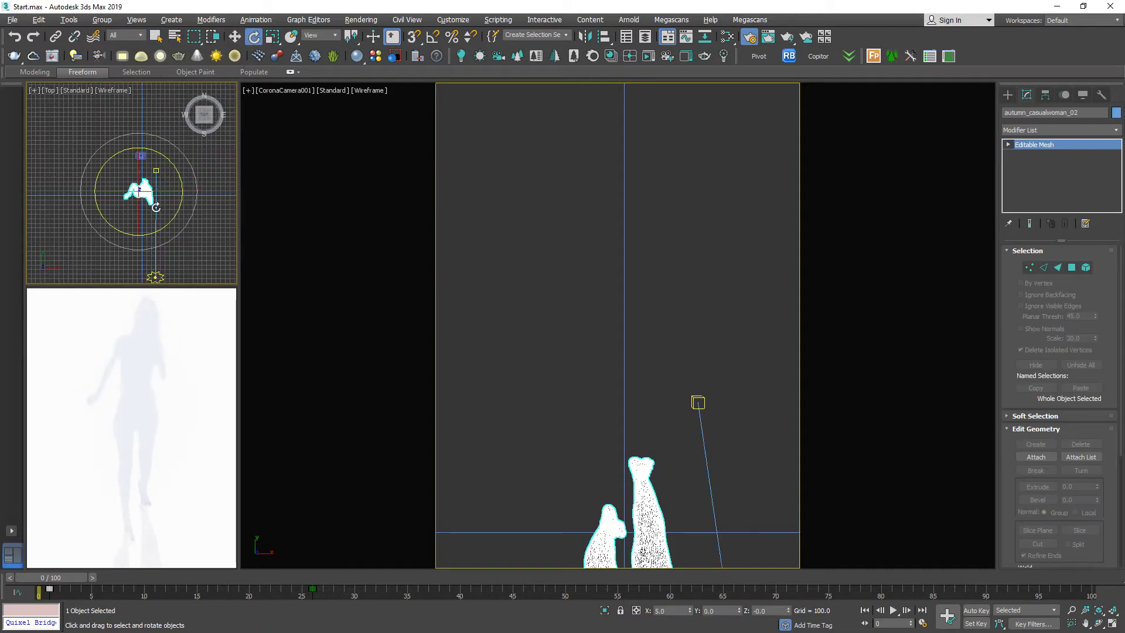
{"action": "left_click_drag", "start_coordinate": [165, 227], "coordinate": [120, 239]}
{"action": "left_click", "coordinate": [156, 37]}
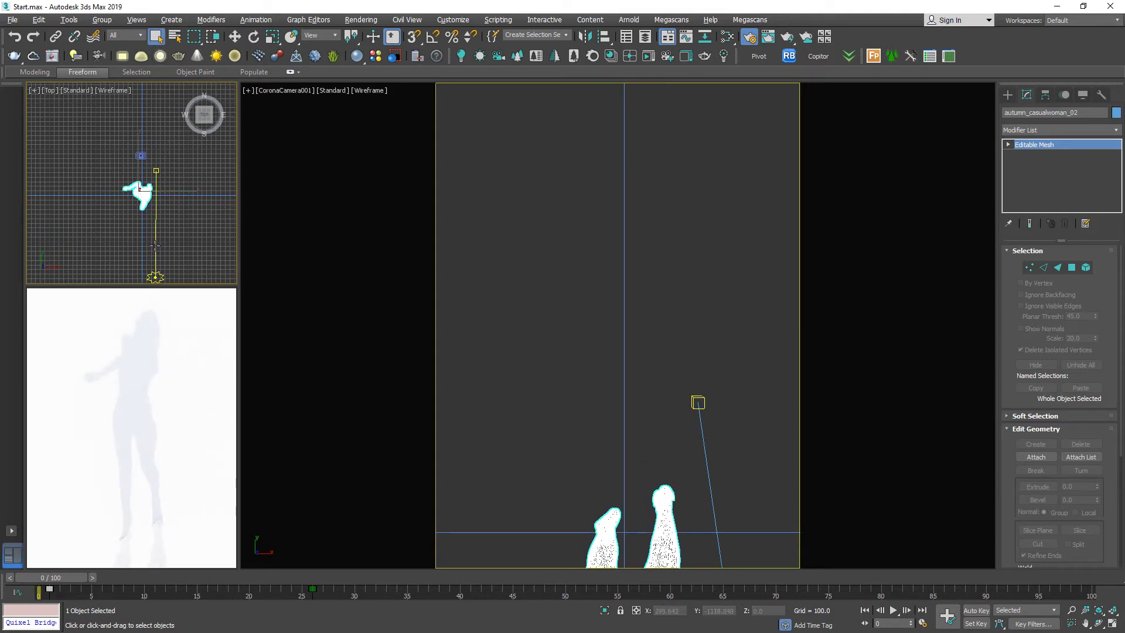
{"action": "left_click", "coordinate": [156, 243]}
{"action": "key", "text": "w"}
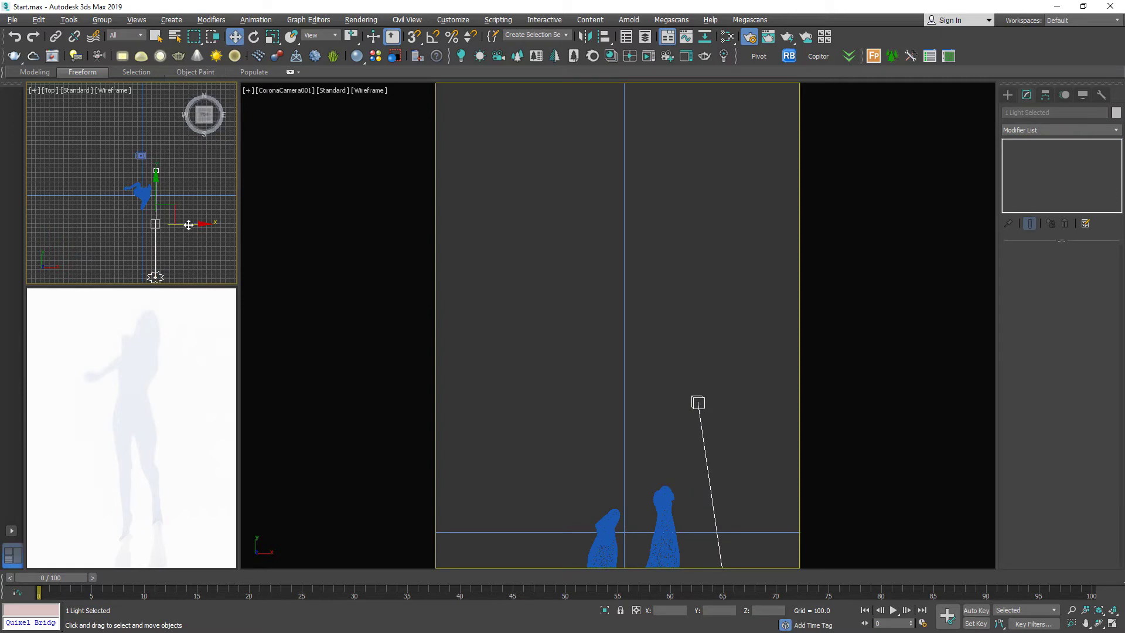
{"action": "left_click_drag", "start_coordinate": [189, 225], "coordinate": [181, 224]}
{"action": "left_click", "coordinate": [193, 194]}
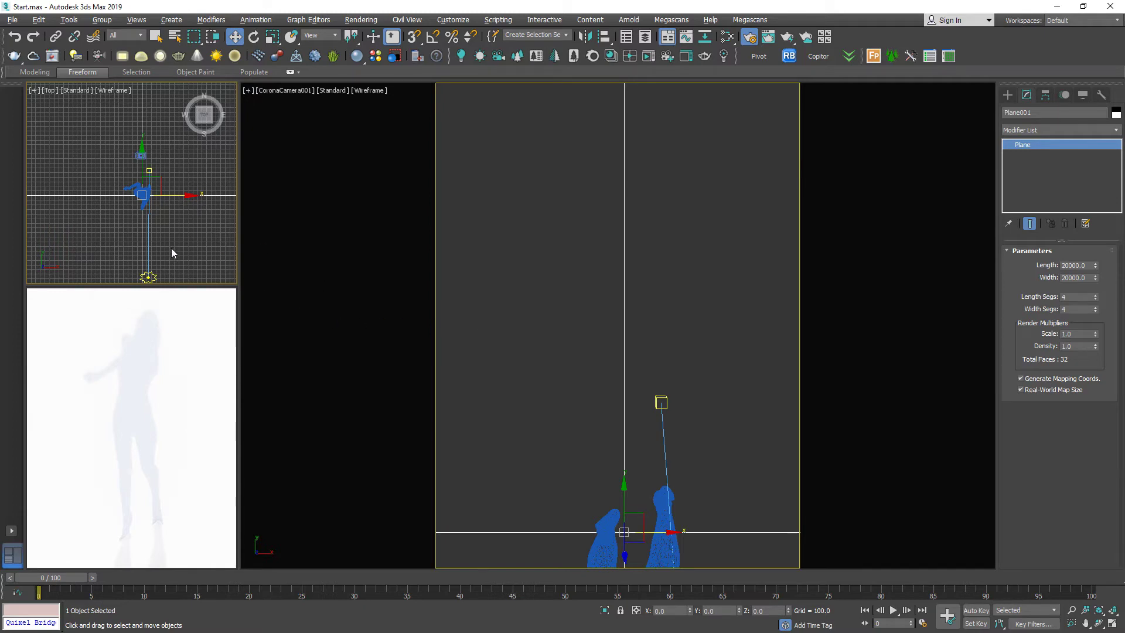
Set the Corona camera Exposure (EV) to -2.0 in Render Setup to darken the shadow
{"action": "left_click", "coordinate": [750, 37]}
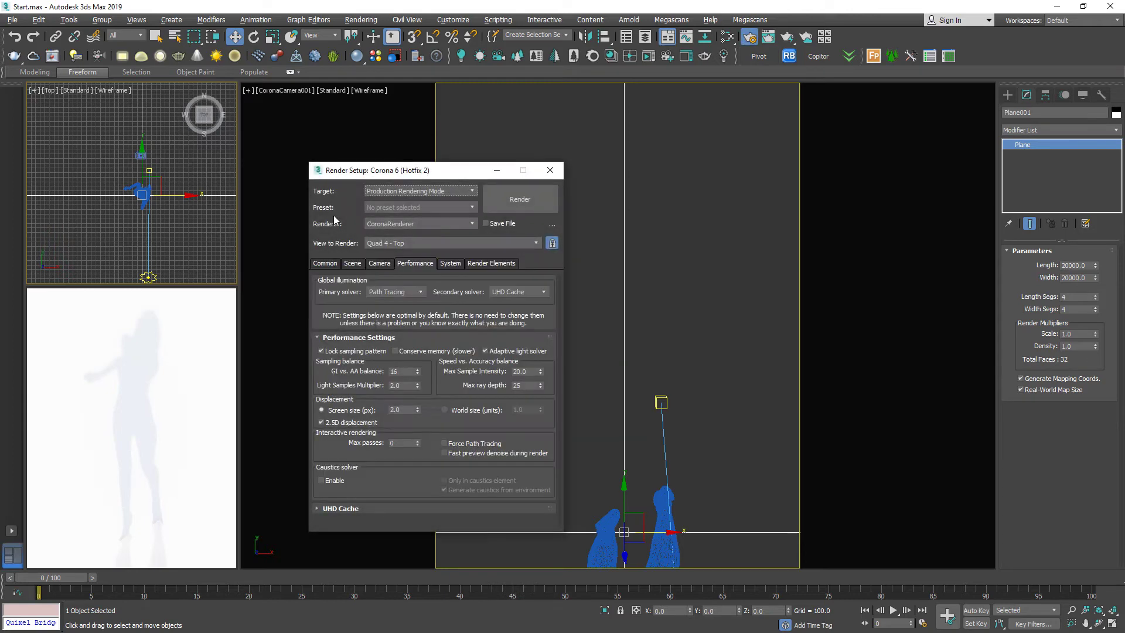
{"action": "left_click", "coordinate": [353, 264]}
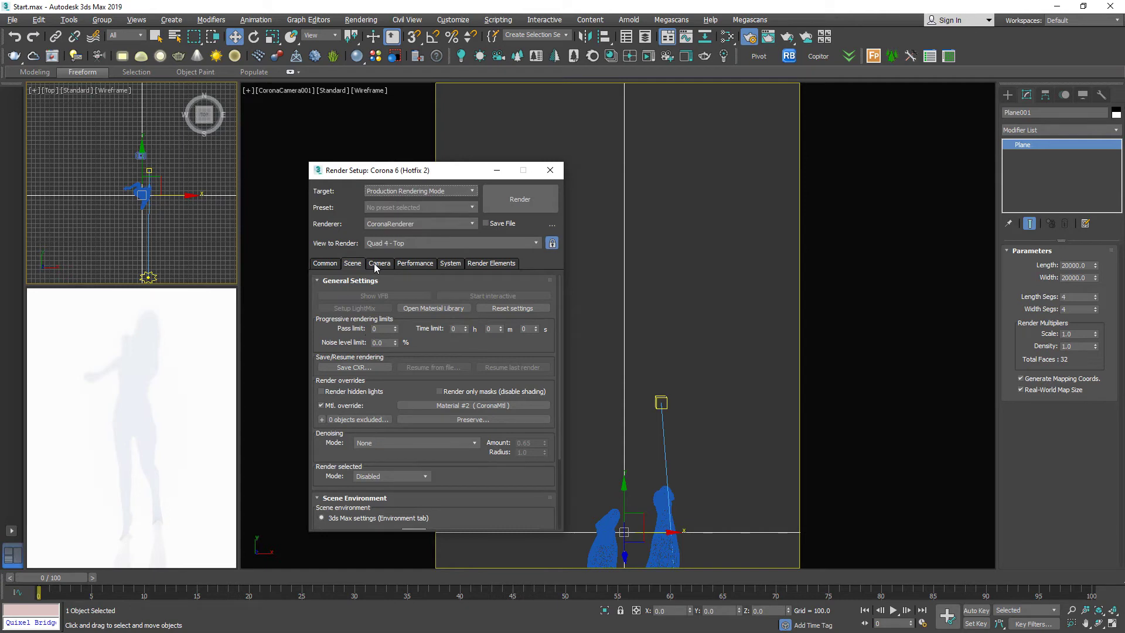
{"action": "left_click", "coordinate": [379, 264]}
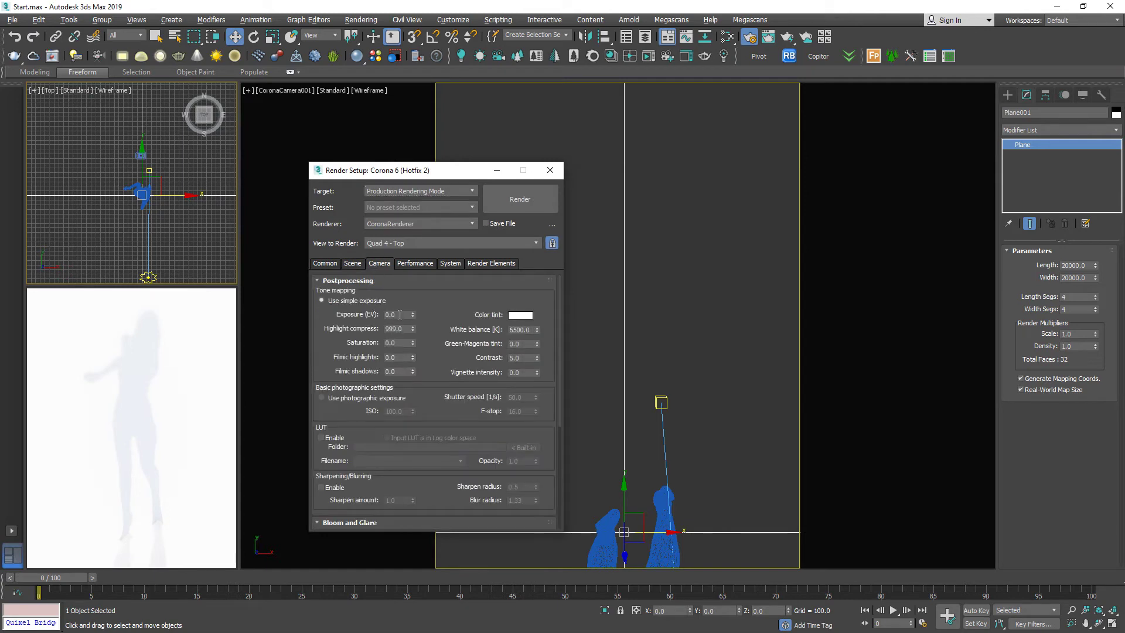
{"action": "double_click", "coordinate": [400, 314]}
{"action": "key", "text": "Return"}
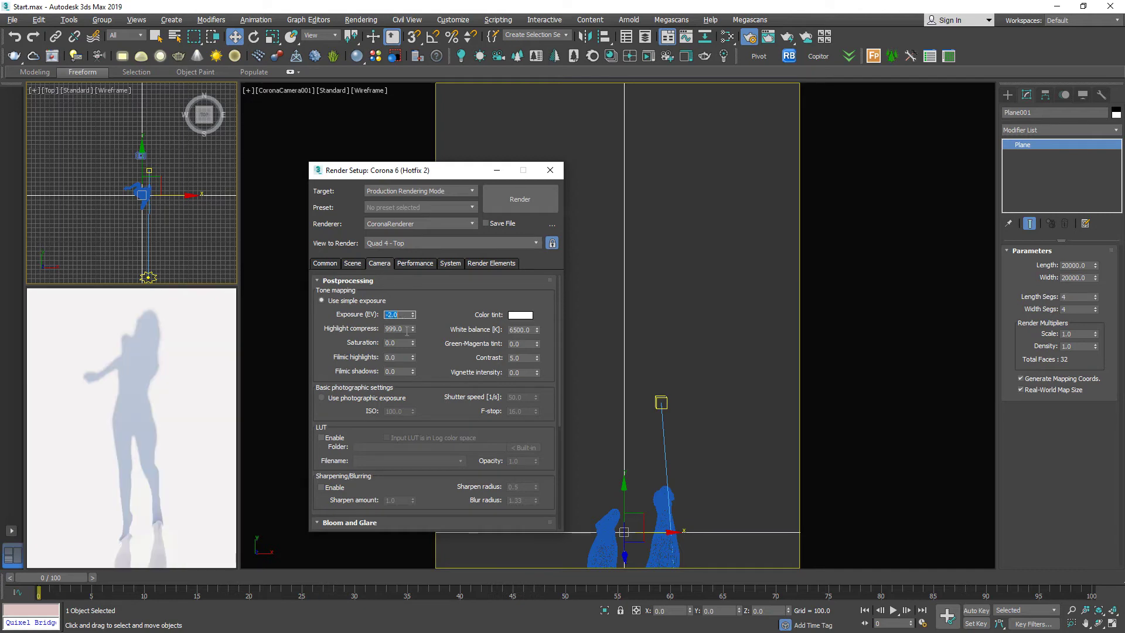
{"action": "left_click", "coordinate": [550, 170]}
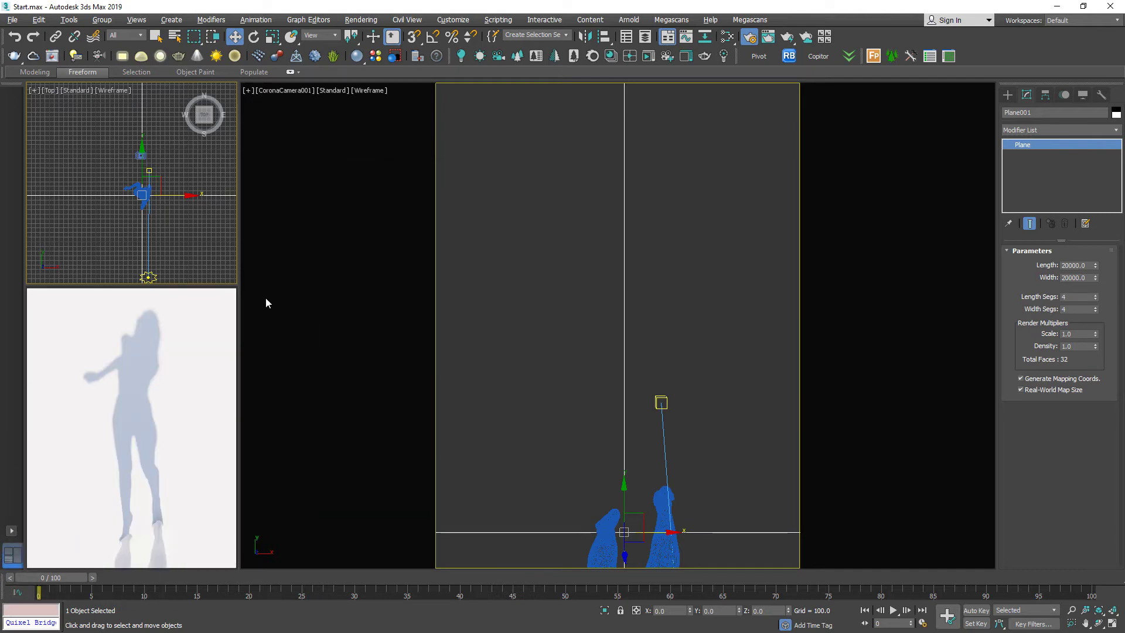
Stop the Corona interactive render session and deselect the ground plane
{"action": "right_click", "coordinate": [164, 354]}
{"action": "left_click", "coordinate": [194, 410]}
{"action": "left_click", "coordinate": [480, 277]}
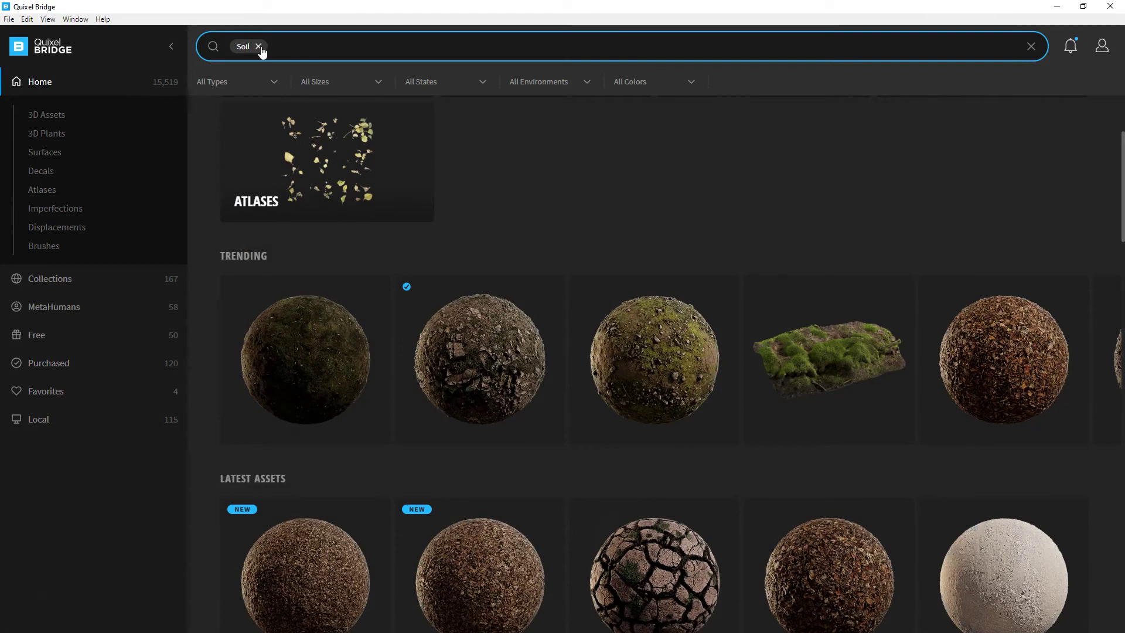
Replace the Soil search with 'sand' and filter the results to Surfaces
{"action": "left_click", "coordinate": [258, 47]}
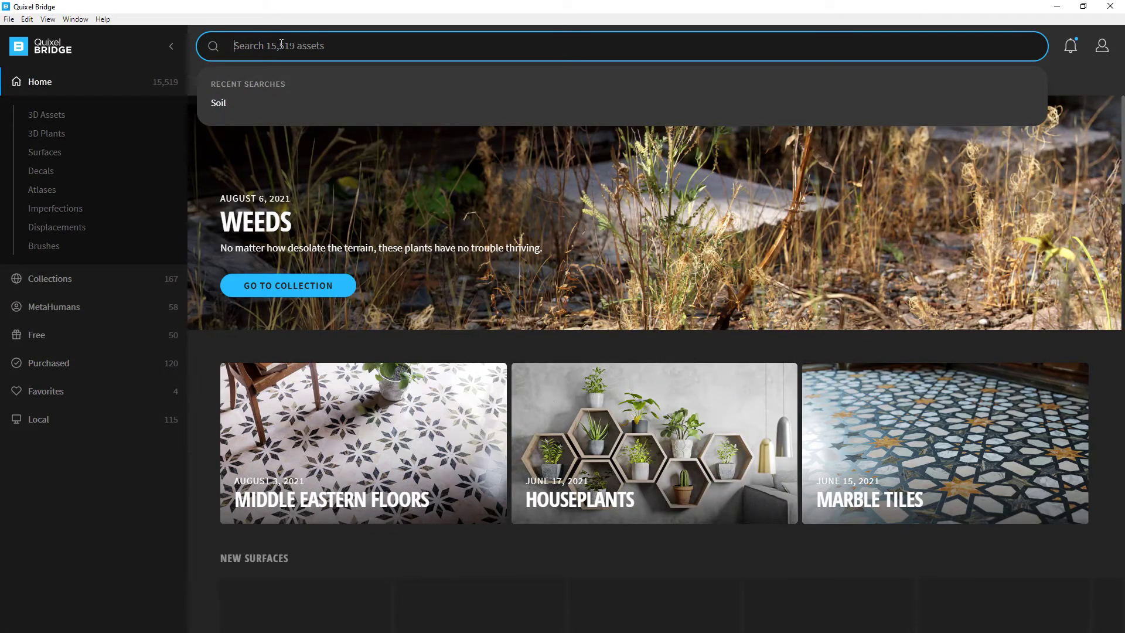
{"action": "type", "text": "sand"}
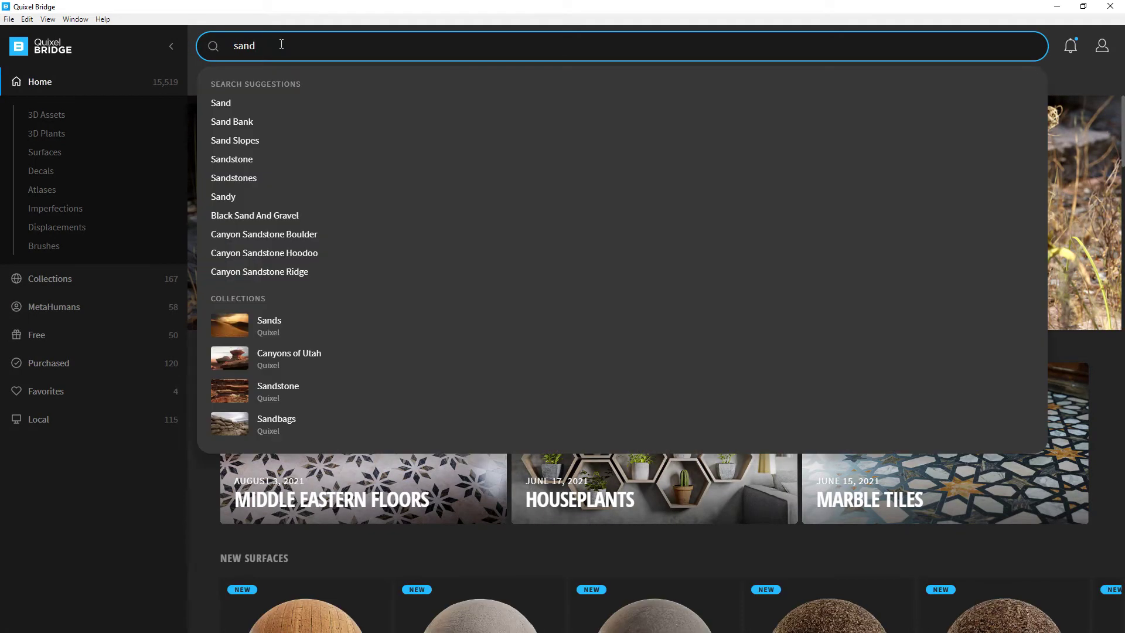
{"action": "left_click", "coordinate": [234, 106]}
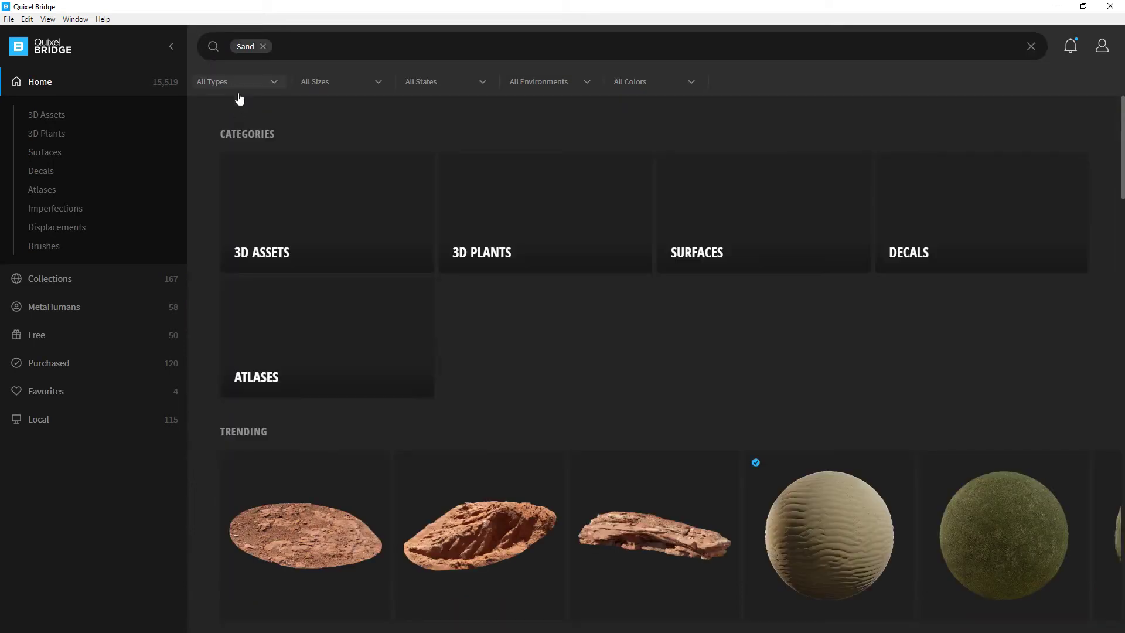
{"action": "left_click", "coordinate": [241, 82]}
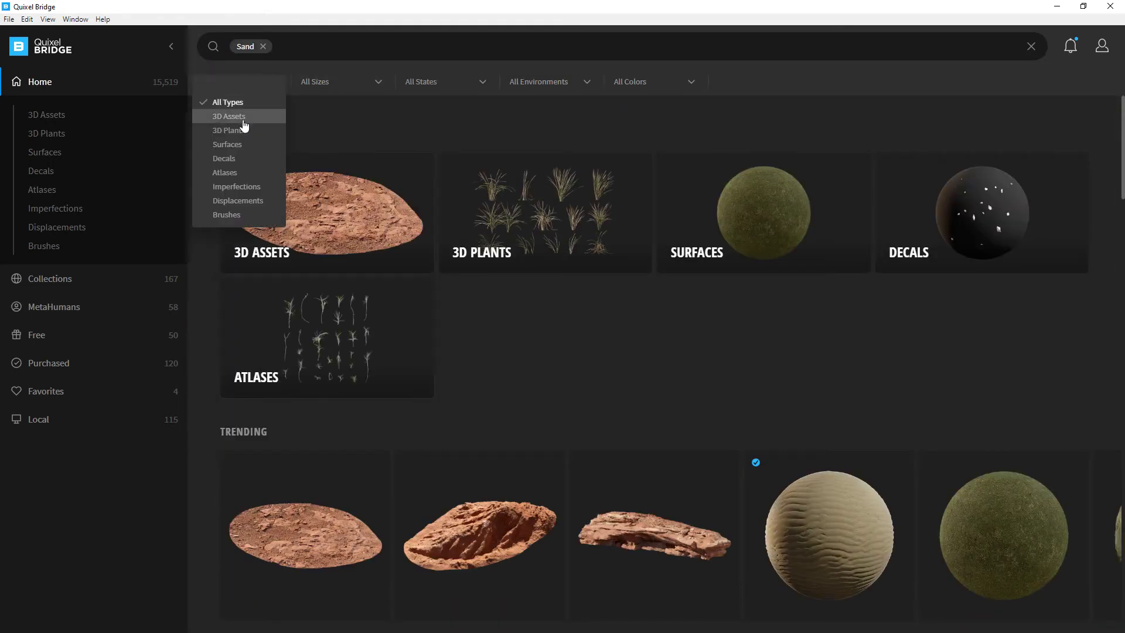
{"action": "left_click", "coordinate": [240, 146]}
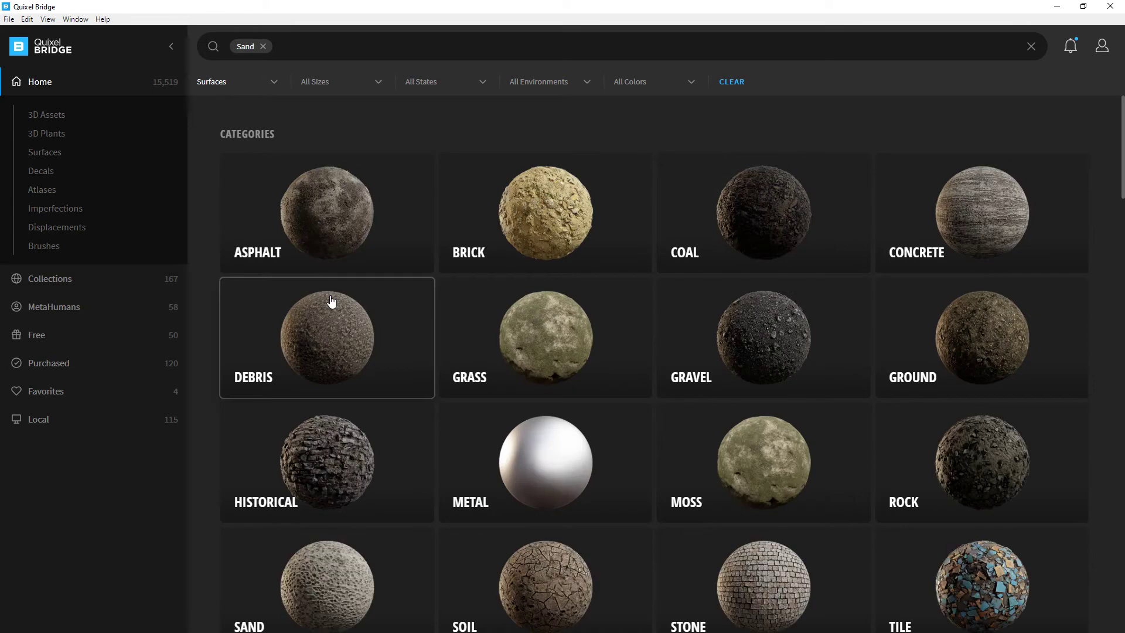
{"action": "scroll", "coordinate": [385, 302], "scroll_direction": "down", "scroll_amount": 10}
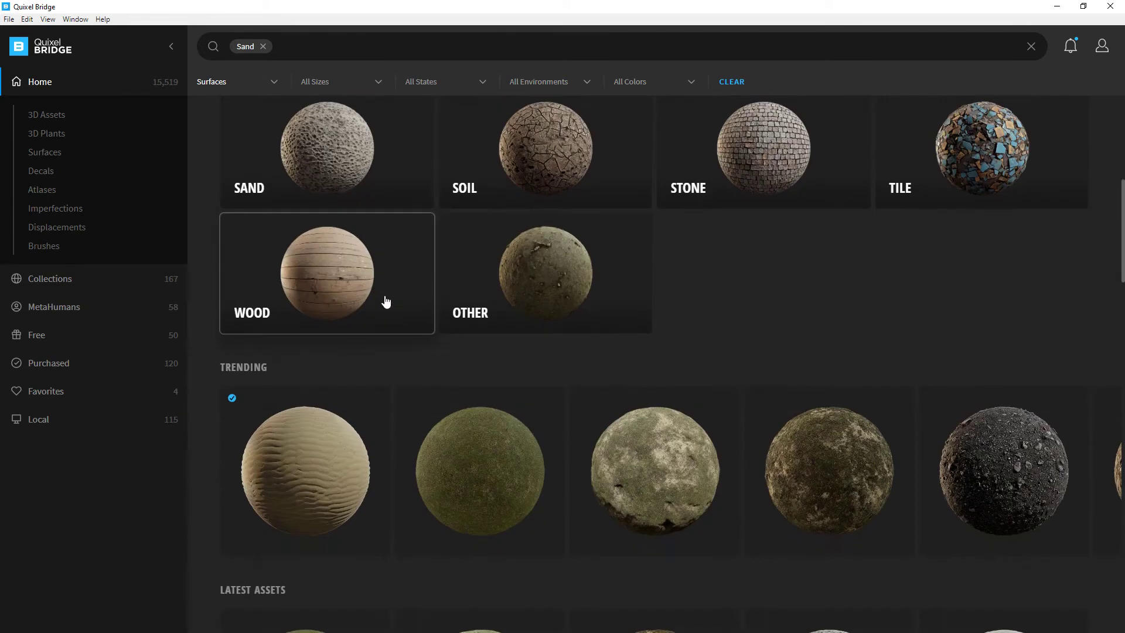
{"action": "scroll", "coordinate": [339, 351], "scroll_direction": "down", "scroll_amount": 5}
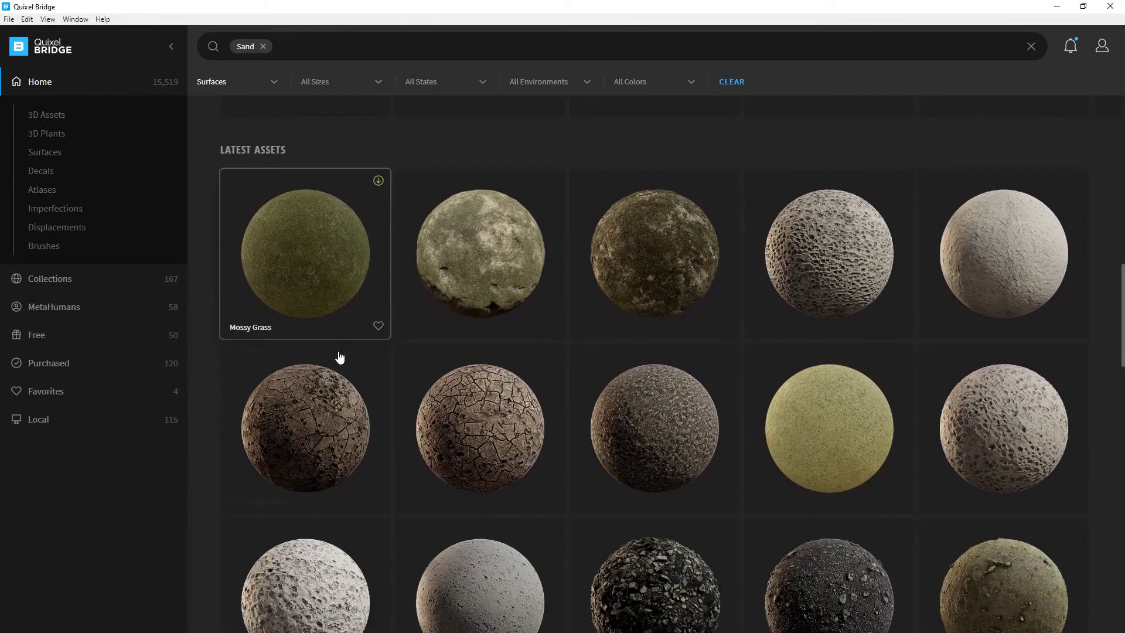
Search surfaces for 'beach' instead of 'sand' and browse the results
{"action": "left_click", "coordinate": [263, 46]}
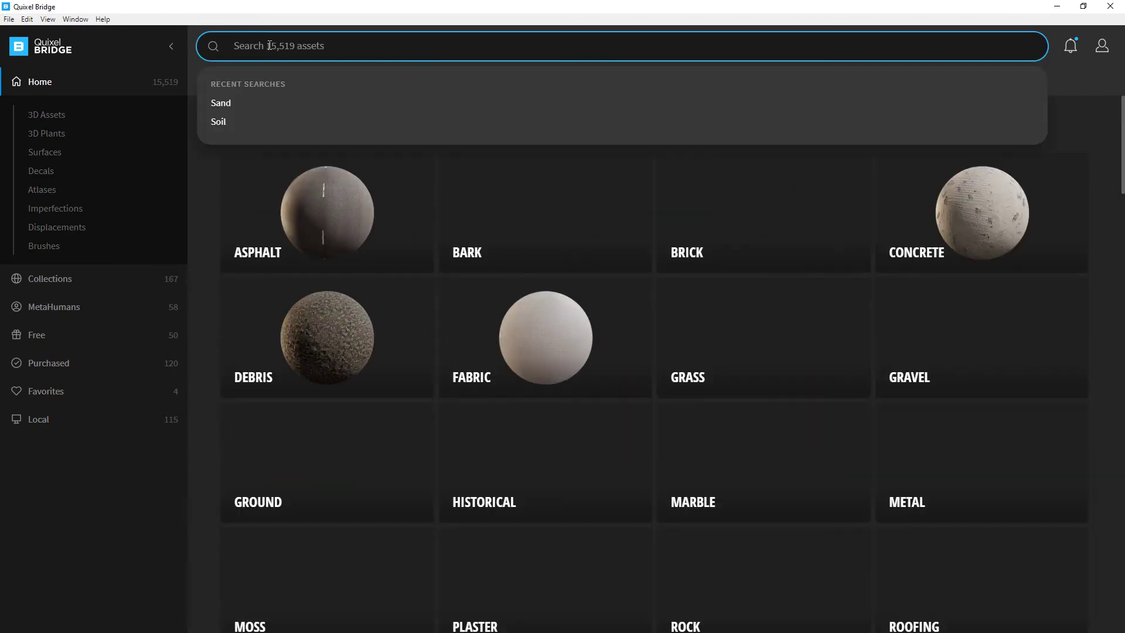
{"action": "type", "text": "beach"}
{"action": "key", "text": "Return"}
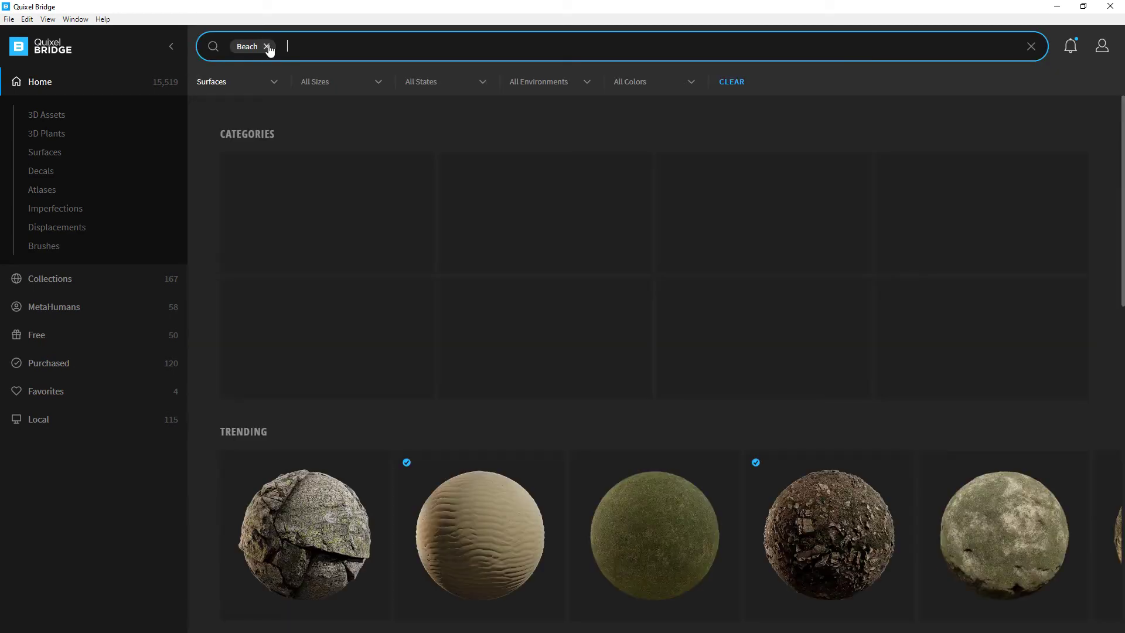
{"action": "scroll", "coordinate": [428, 413], "scroll_direction": "down", "scroll_amount": 4}
{"action": "scroll", "coordinate": [465, 420], "scroll_direction": "down", "scroll_amount": 3}
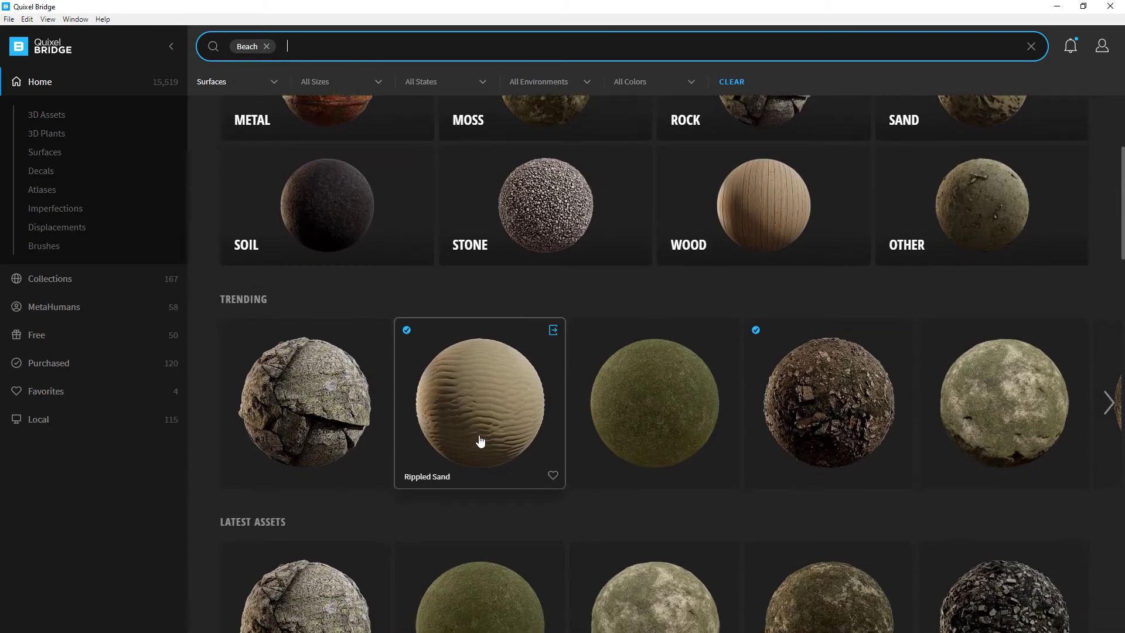
{"action": "scroll", "coordinate": [586, 413], "scroll_direction": "down", "scroll_amount": 6}
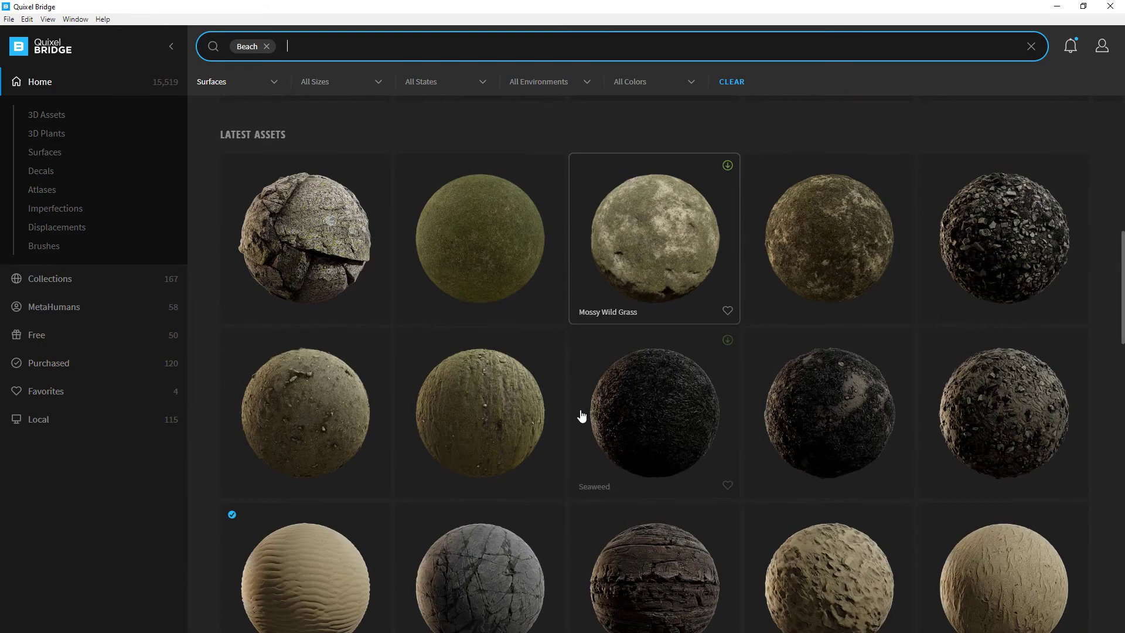
{"action": "scroll", "coordinate": [580, 414], "scroll_direction": "down", "scroll_amount": 3}
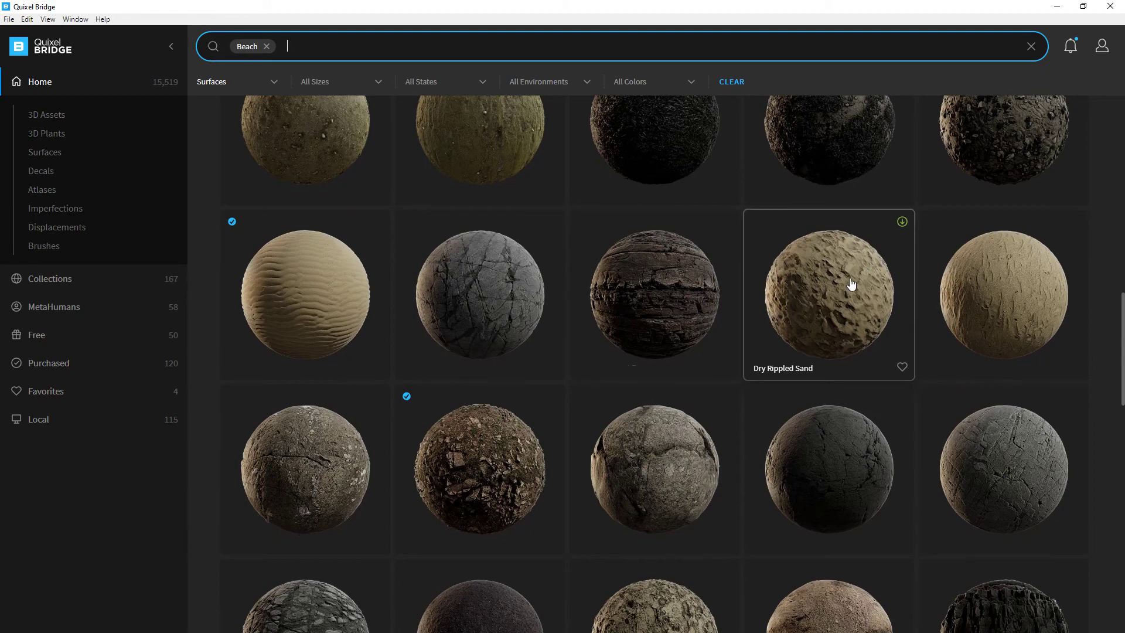
{"action": "scroll", "coordinate": [850, 284], "scroll_direction": "down", "scroll_amount": 1}
{"action": "scroll", "coordinate": [850, 284], "scroll_direction": "down", "scroll_amount": 3}
{"action": "scroll", "coordinate": [853, 304], "scroll_direction": "up", "scroll_amount": 4}
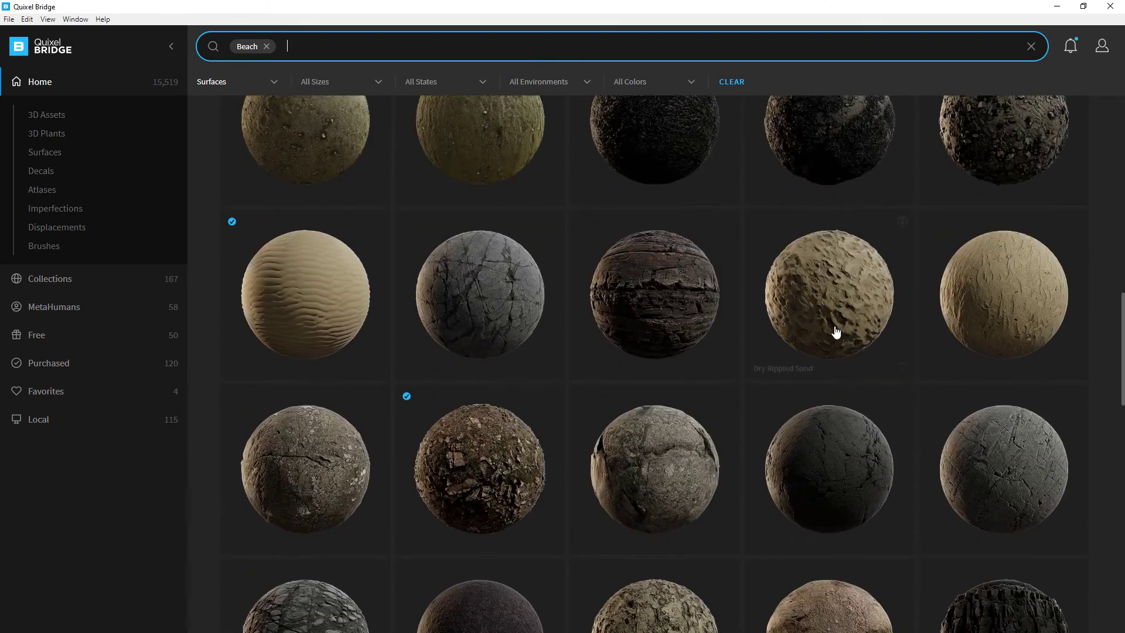
Search purchased assets for 'beach'
{"action": "left_click", "coordinate": [94, 365]}
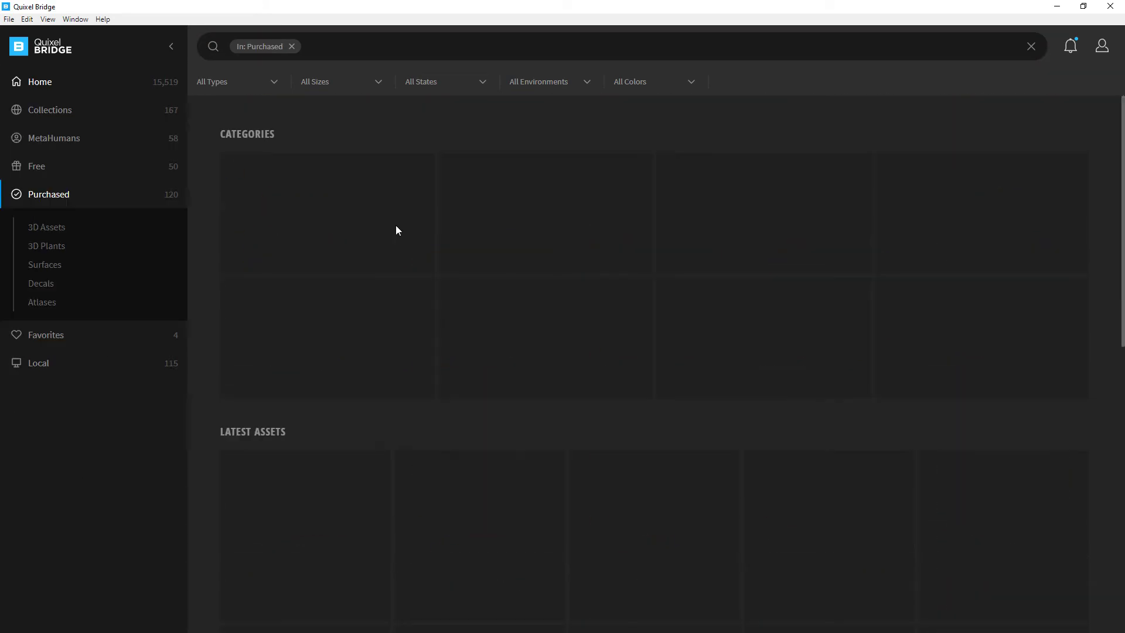
{"action": "left_click", "coordinate": [347, 50]}
{"action": "type", "text": "beach"}
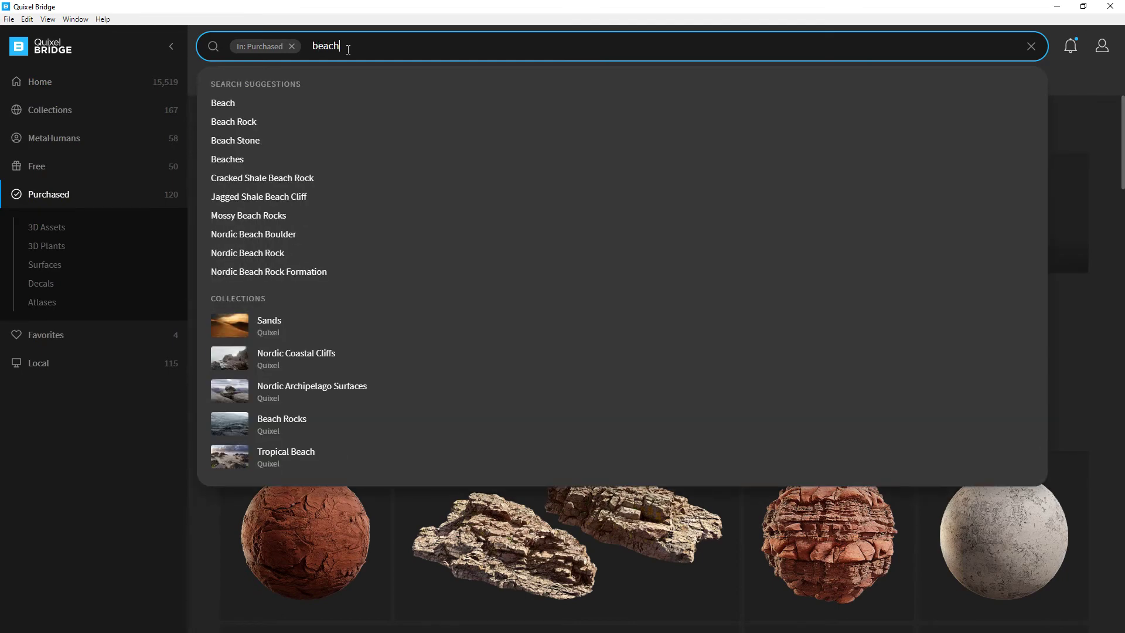
{"action": "key", "text": "Return"}
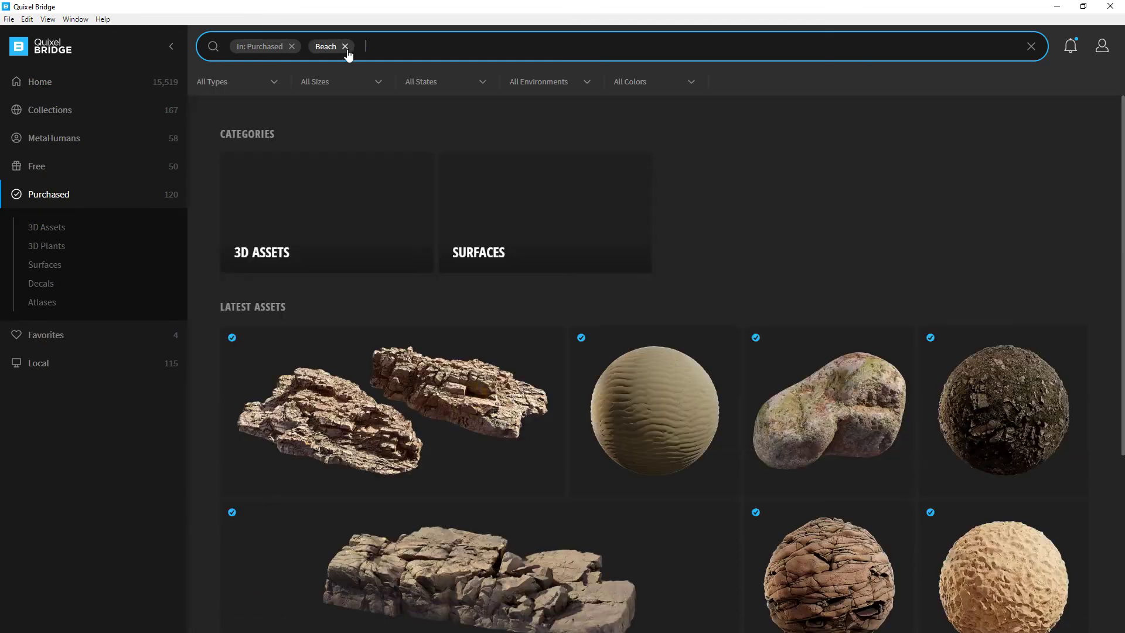
{"action": "scroll", "coordinate": [681, 368], "scroll_direction": "down", "scroll_amount": 3}
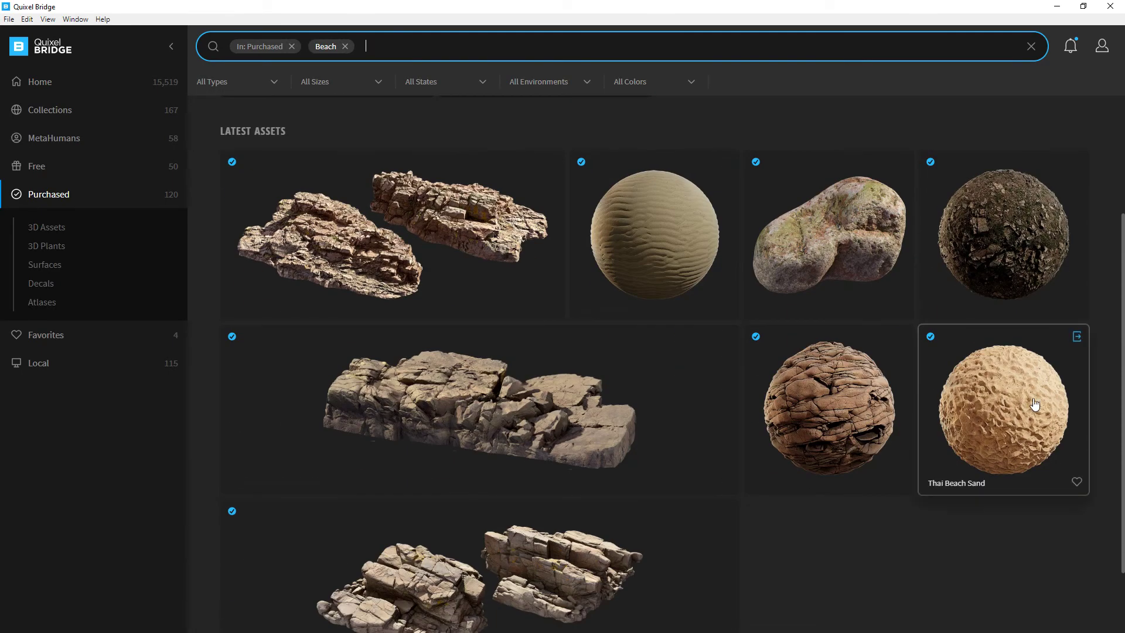
Select the ground plane Plane001 in 3ds Max
{"action": "left_click", "coordinate": [1057, 6]}
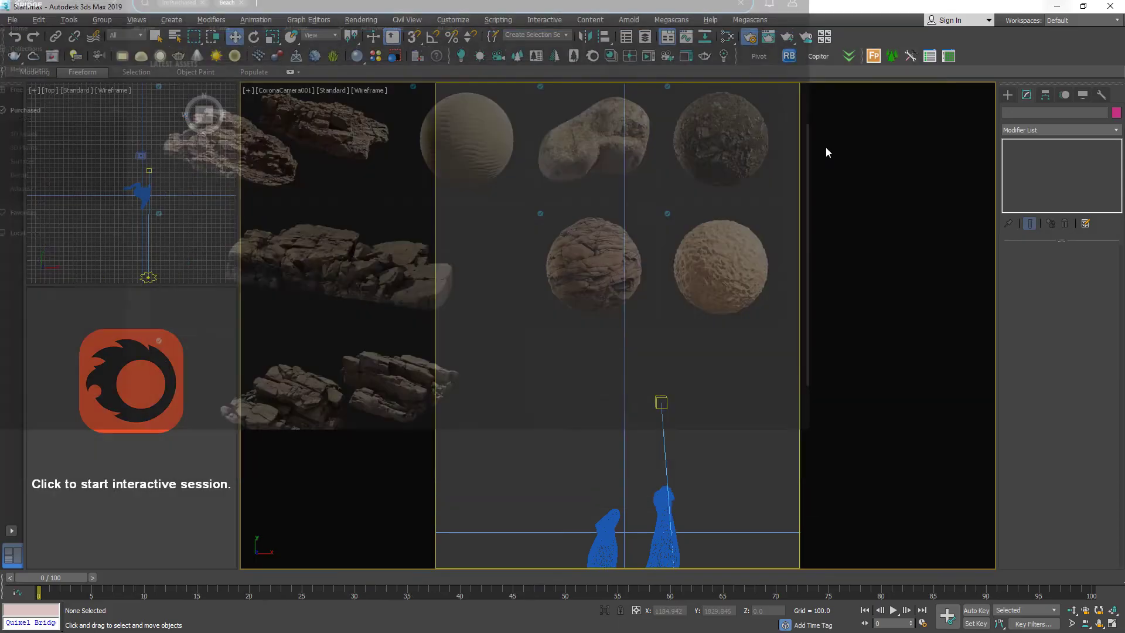
{"action": "left_click", "coordinate": [192, 195]}
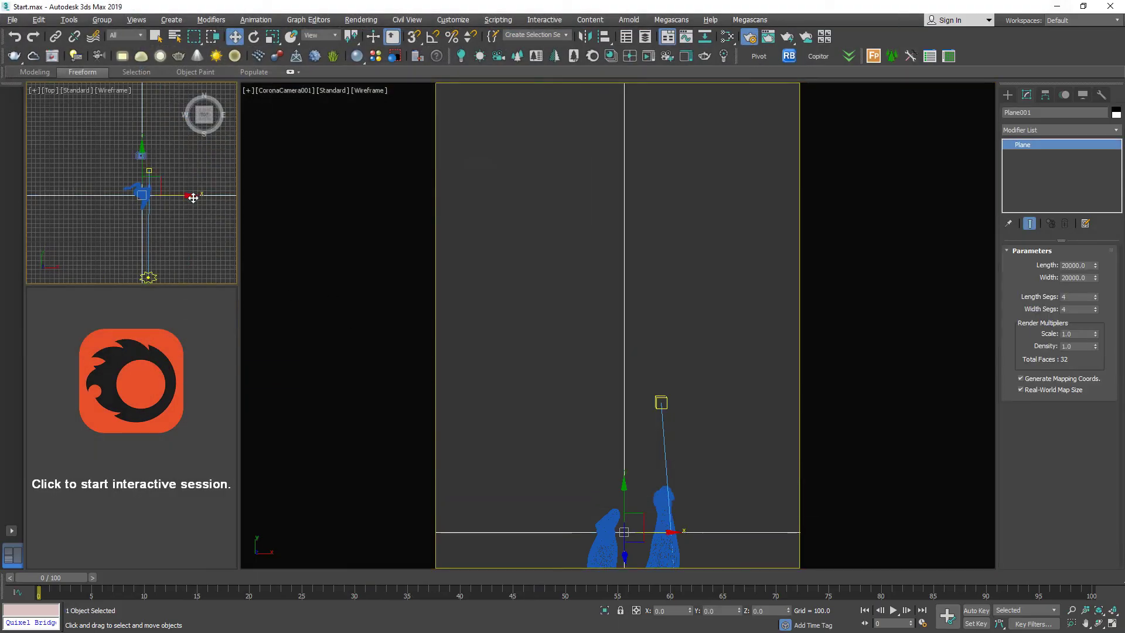
{"action": "scroll", "coordinate": [181, 231], "scroll_direction": "down", "scroll_amount": 3}
Export the Thai Beach Sand surface from Bridge to 3ds Max
{"action": "key", "text": "alt+Tab"}
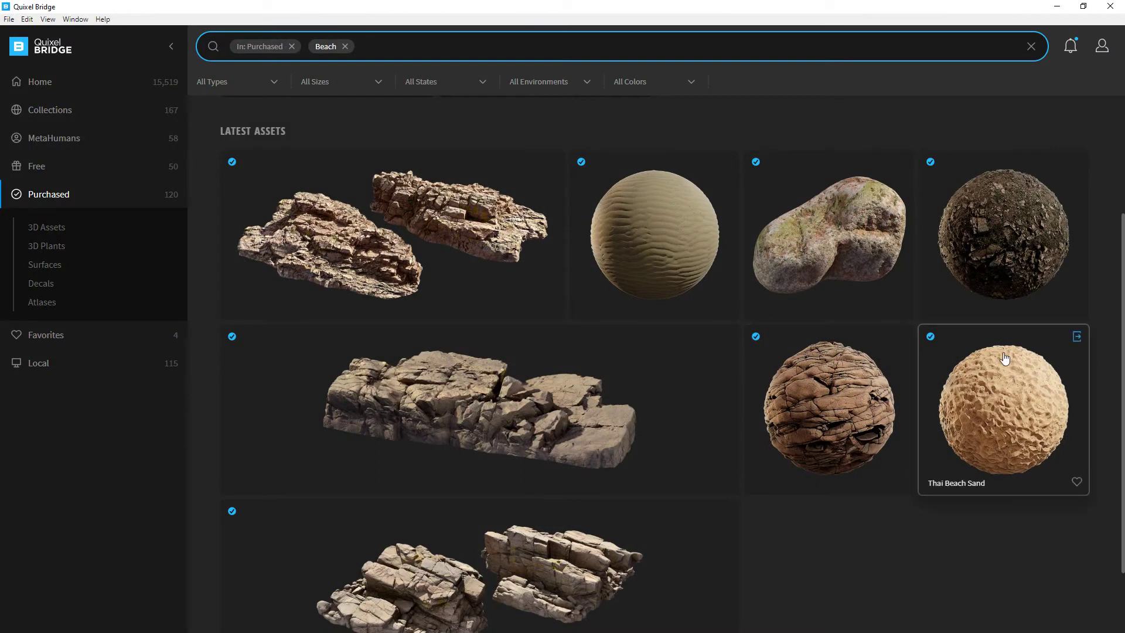
{"action": "left_click", "coordinate": [1076, 338]}
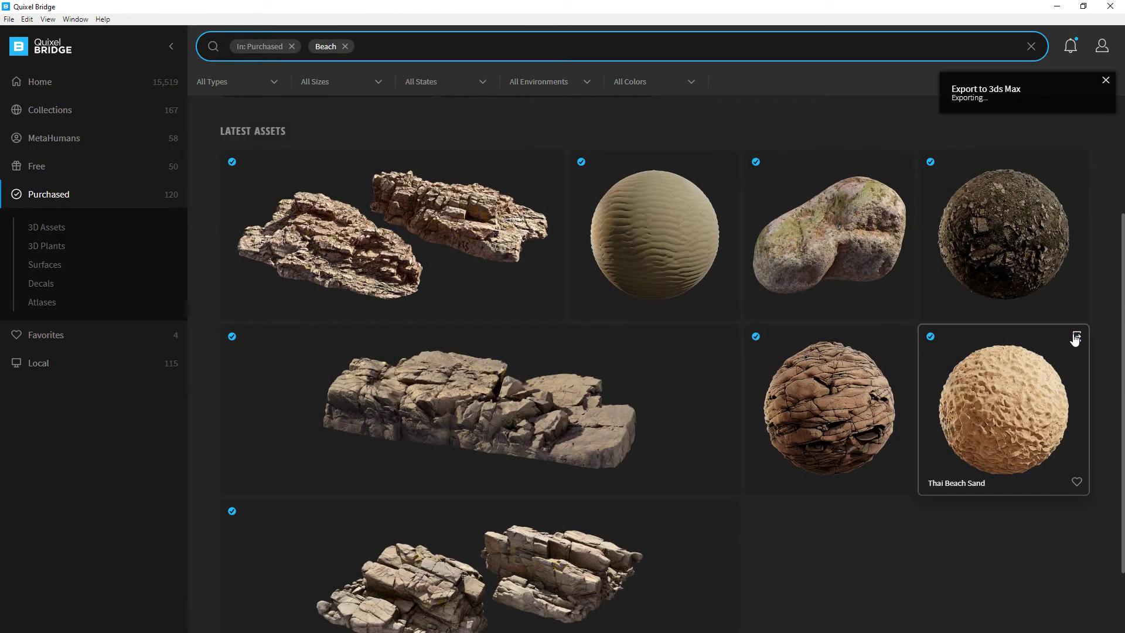
{"action": "left_click", "coordinate": [1075, 338]}
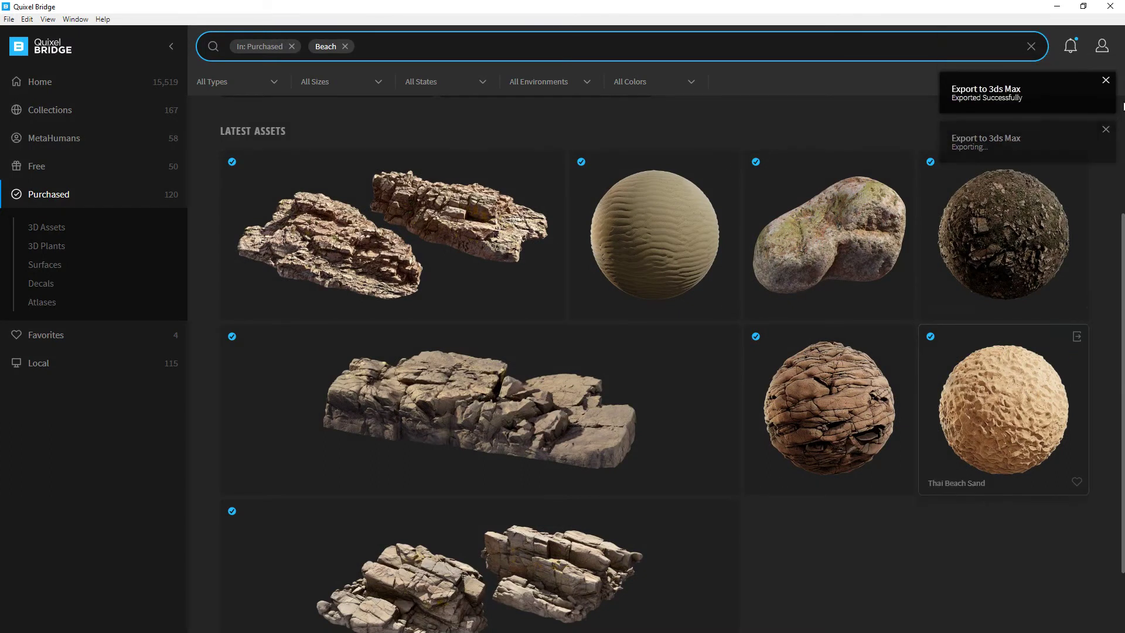
{"action": "left_click", "coordinate": [1057, 6]}
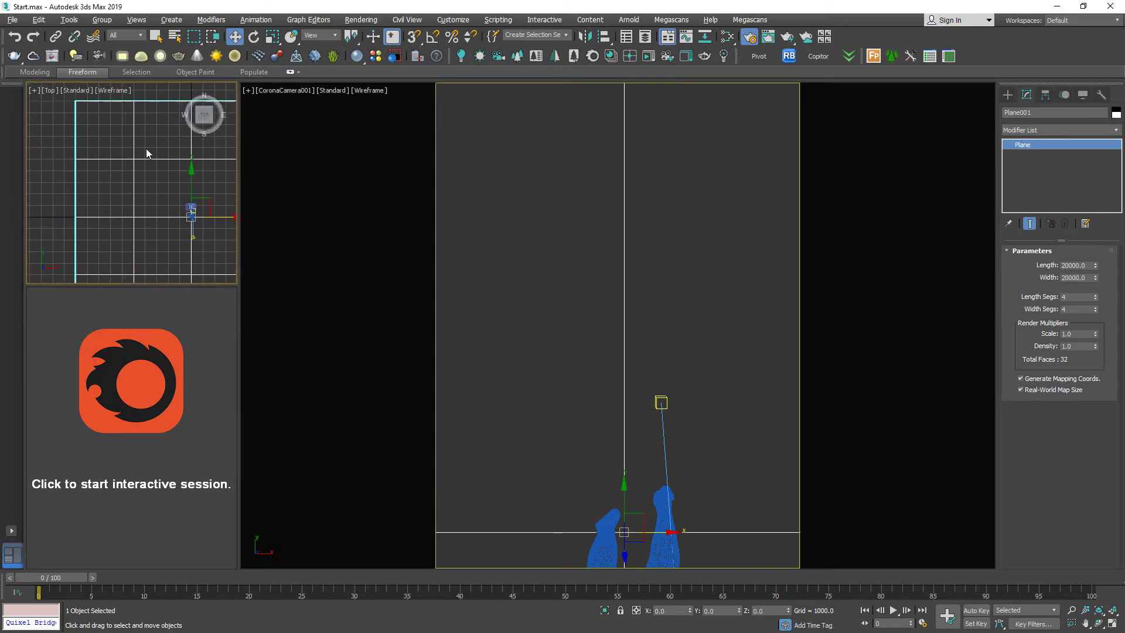
Shade the Top viewport and add a UVW Map modifier with Real-World Map Size off
{"action": "key", "text": "F3"}
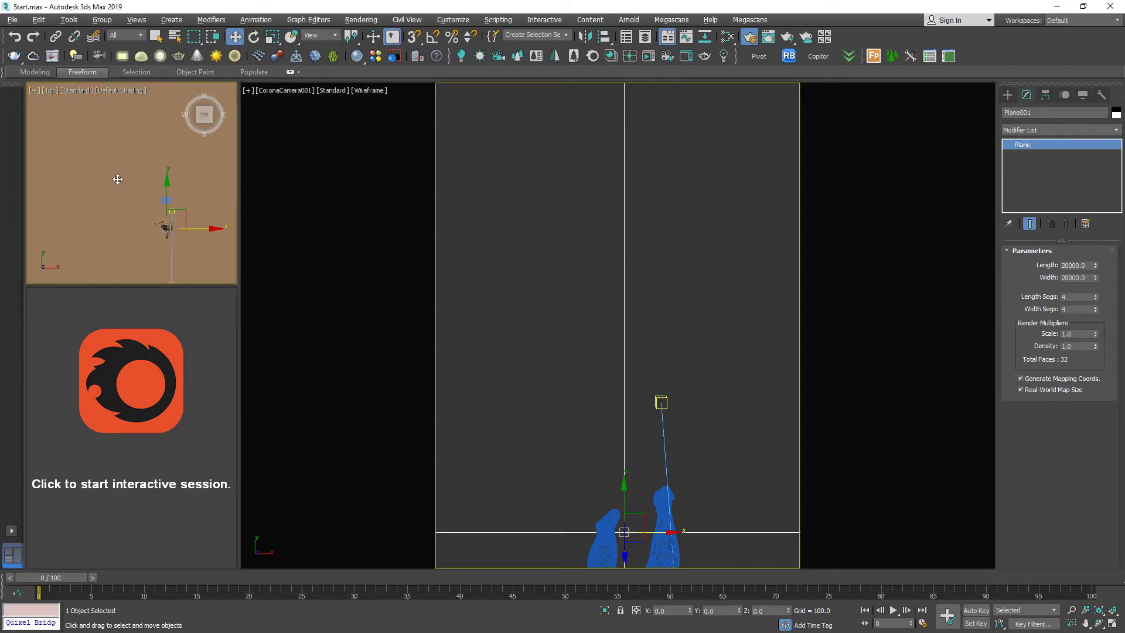
{"action": "left_click", "coordinate": [1056, 129]}
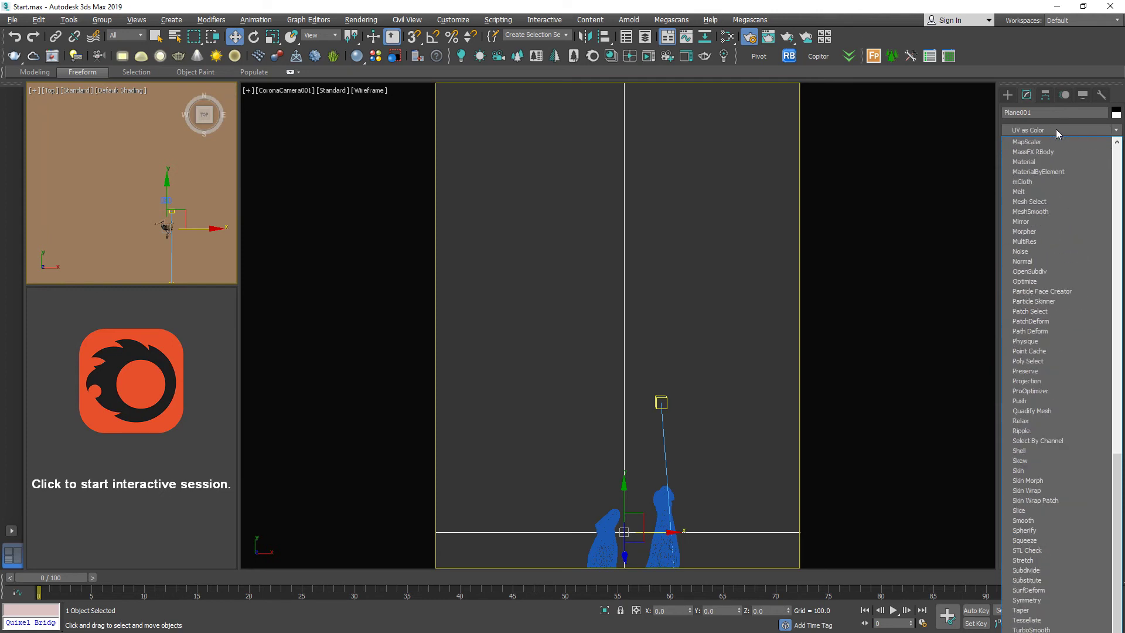
{"action": "type", "text": "uvw"}
{"action": "key", "text": "Return"}
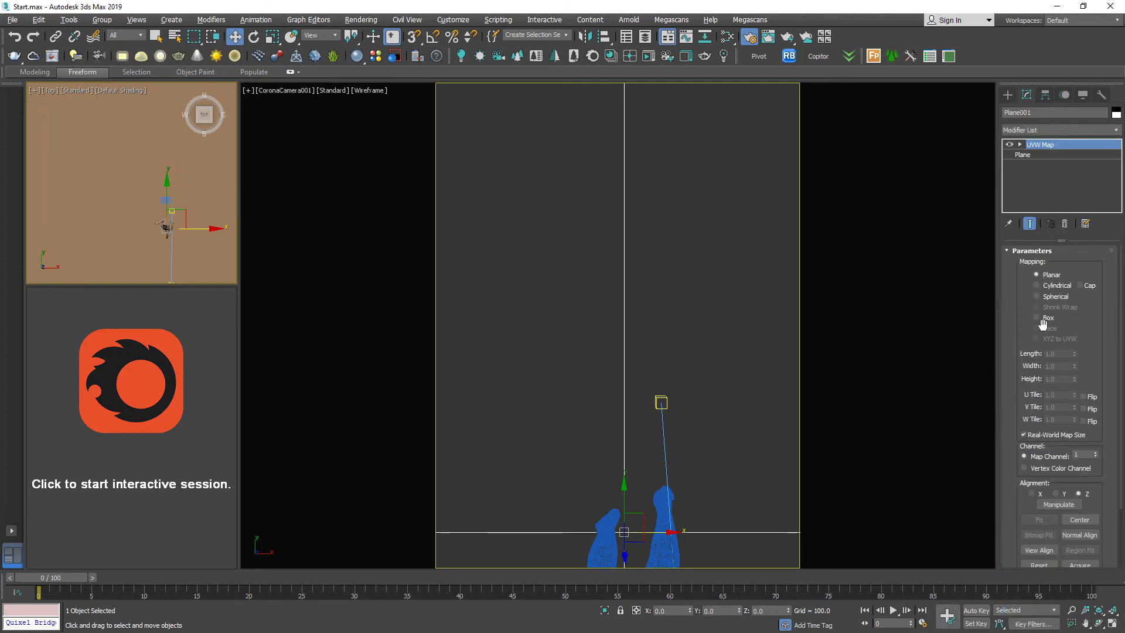
{"action": "left_click", "coordinate": [1026, 436]}
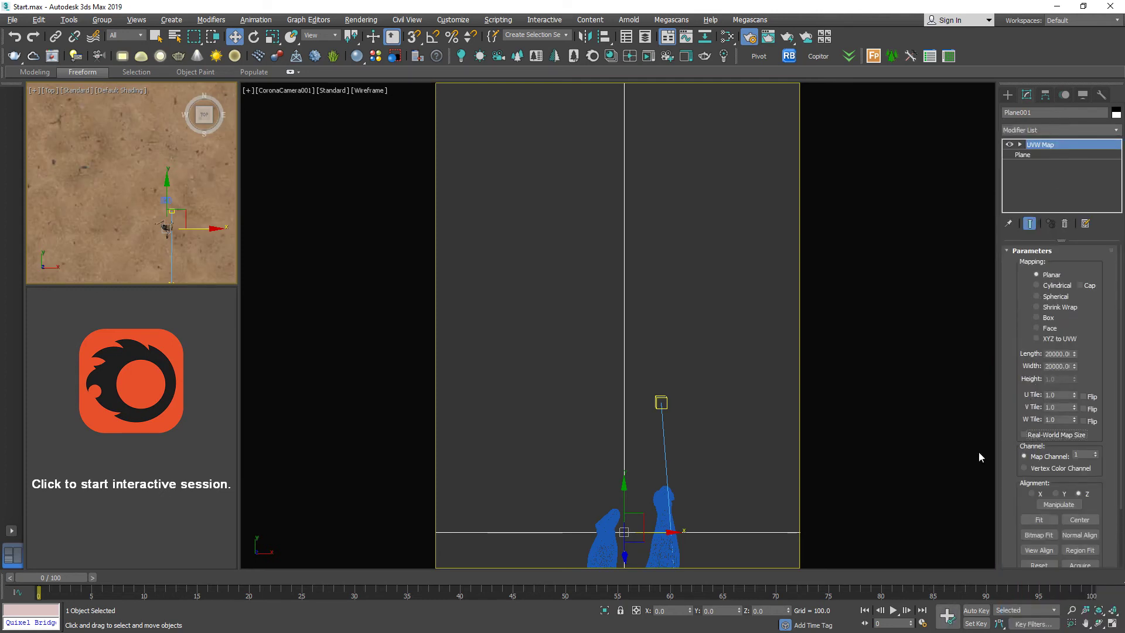
{"action": "scroll", "coordinate": [199, 228], "scroll_direction": "up", "scroll_amount": 5}
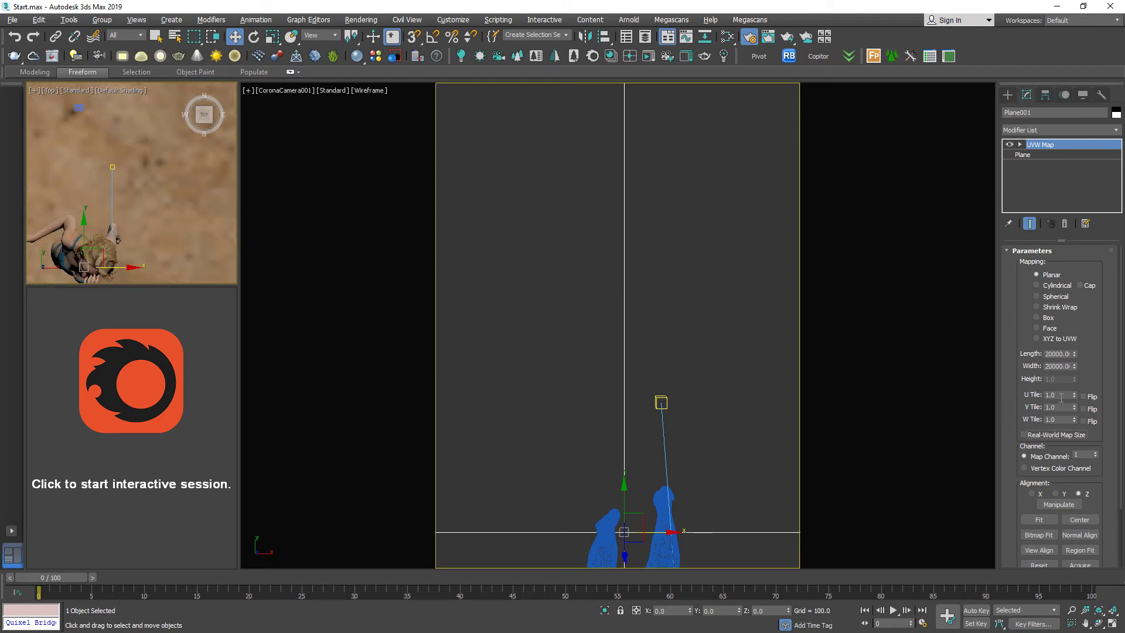
Shade the camera viewport and reselect the ground plane
{"action": "left_click", "coordinate": [746, 346]}
{"action": "key", "text": "F3"}
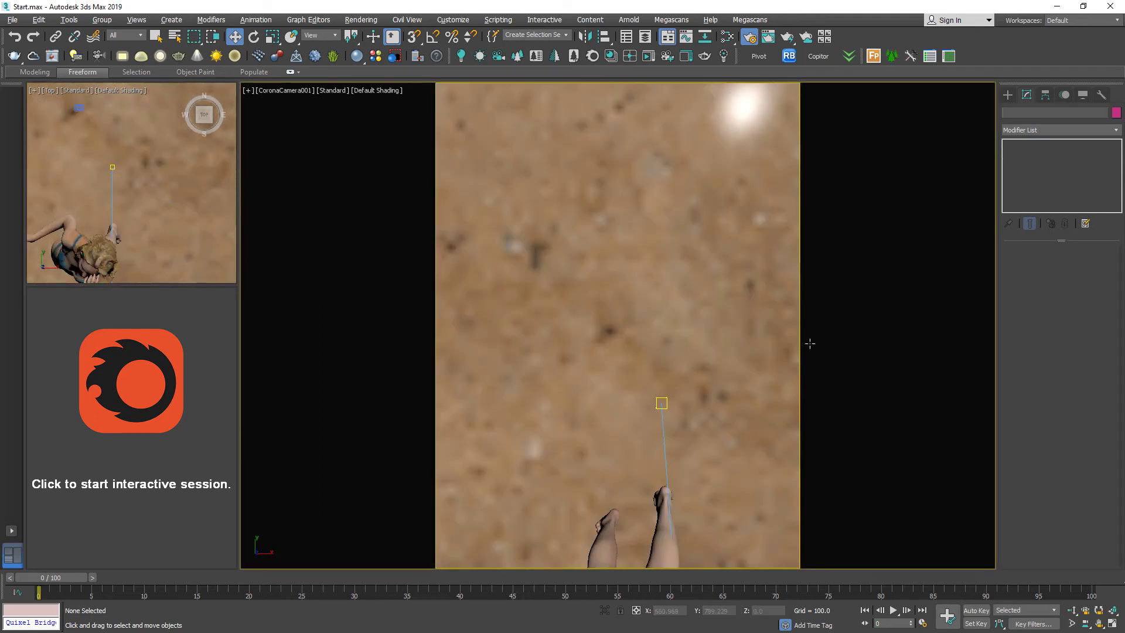
{"action": "left_click", "coordinate": [716, 323]}
Set U Tile, V Tile and W Tile to 10 in the UVW Map parameters
{"action": "left_click", "coordinate": [1062, 395]}
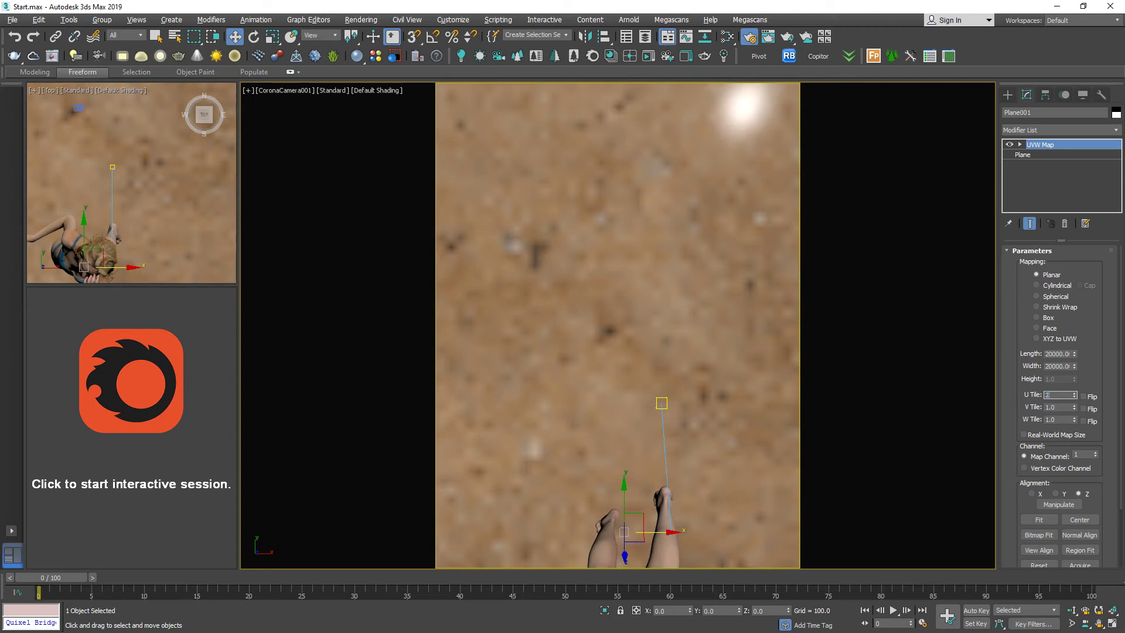
{"action": "type", "text": "10"}
{"action": "key", "text": "Tab"}
{"action": "type", "text": "10"}
{"action": "key", "text": "Return"}
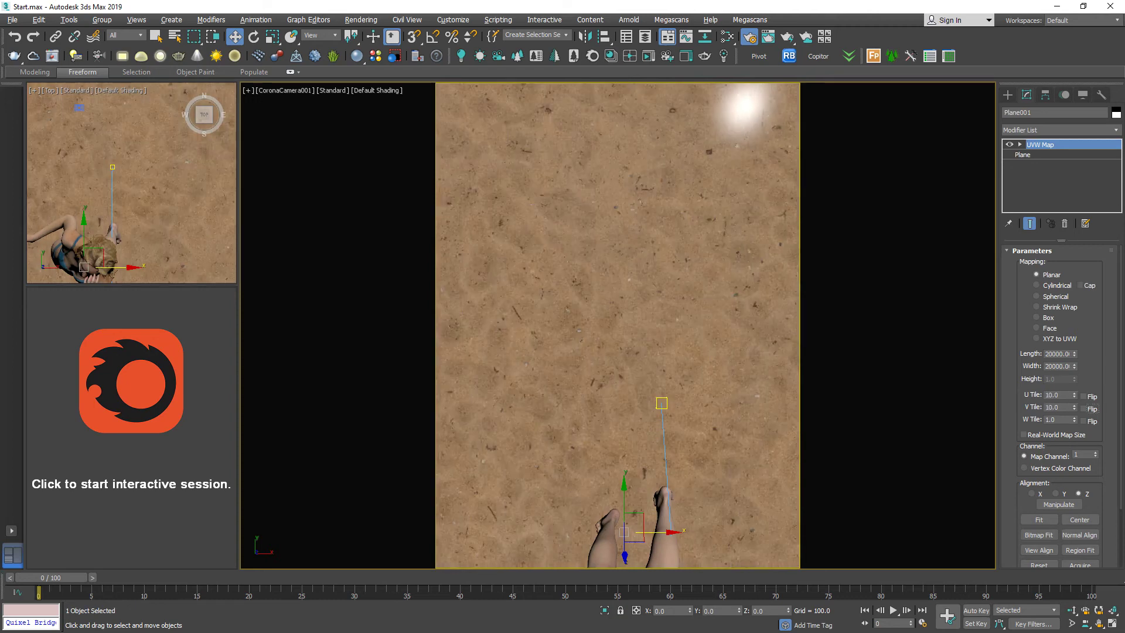
{"action": "key", "text": "Tab"}
{"action": "type", "text": "1"}
{"action": "left_click", "coordinate": [156, 36]}
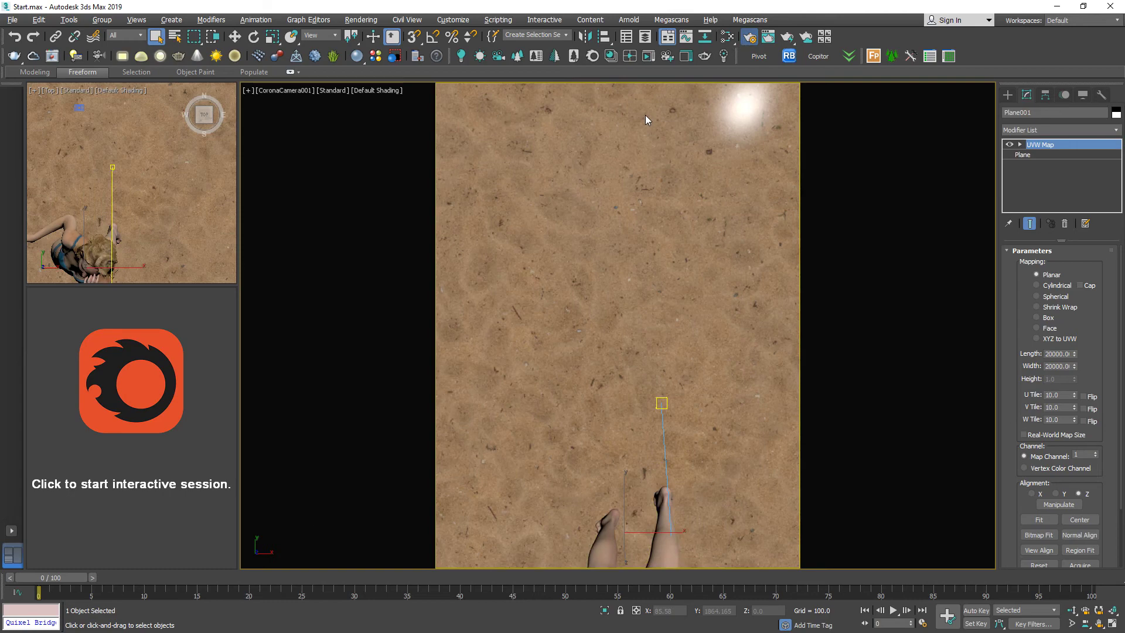
{"action": "key", "text": "F10"}
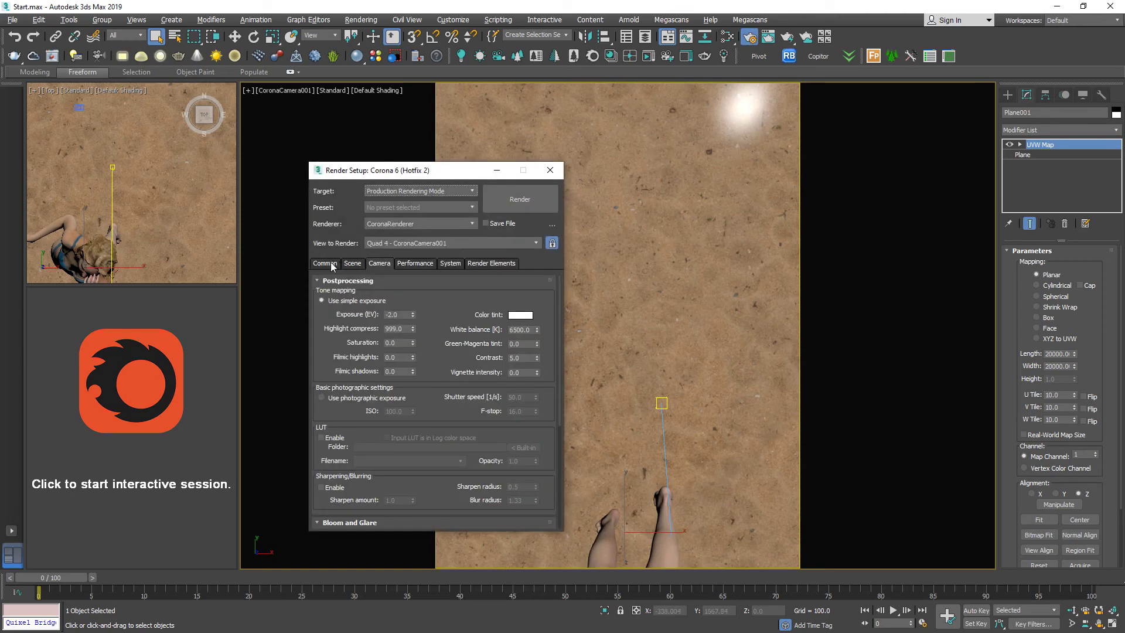
Uncheck Mtl. override in the Scene tab and start the Corona interactive render
{"action": "left_click", "coordinate": [352, 263]}
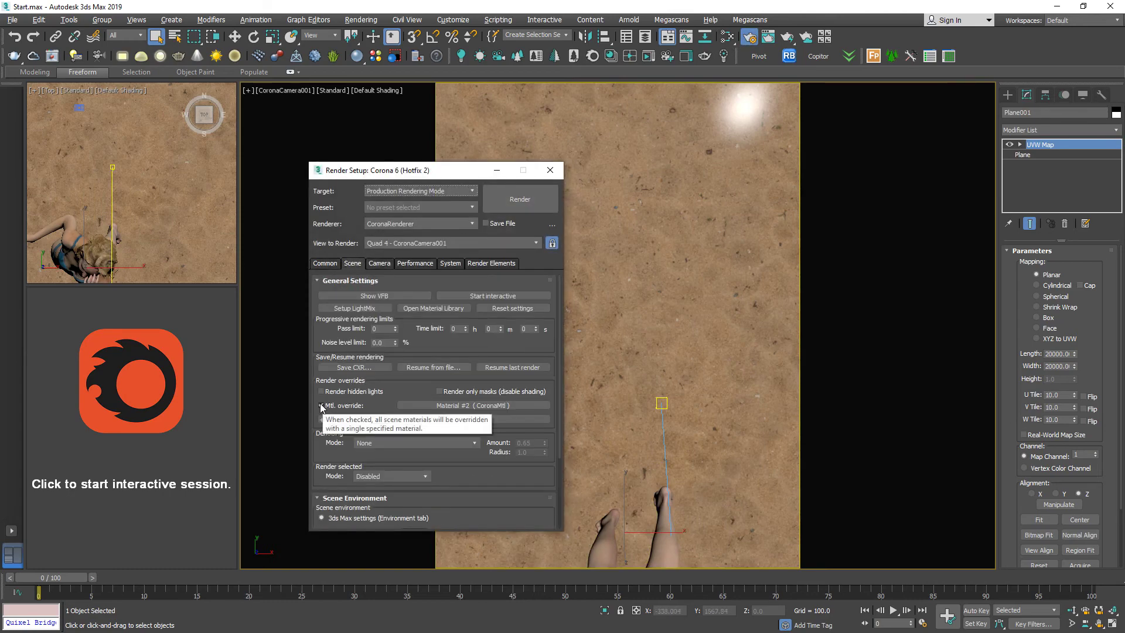
{"action": "left_click", "coordinate": [322, 406]}
{"action": "left_click", "coordinate": [498, 171]}
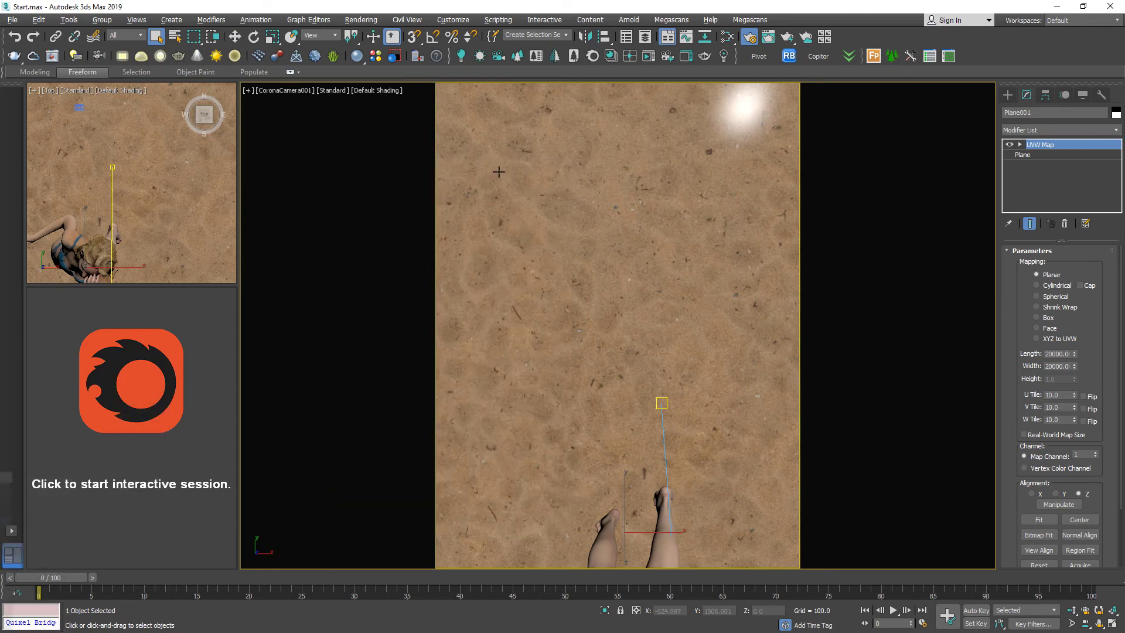
{"action": "left_click", "coordinate": [145, 410]}
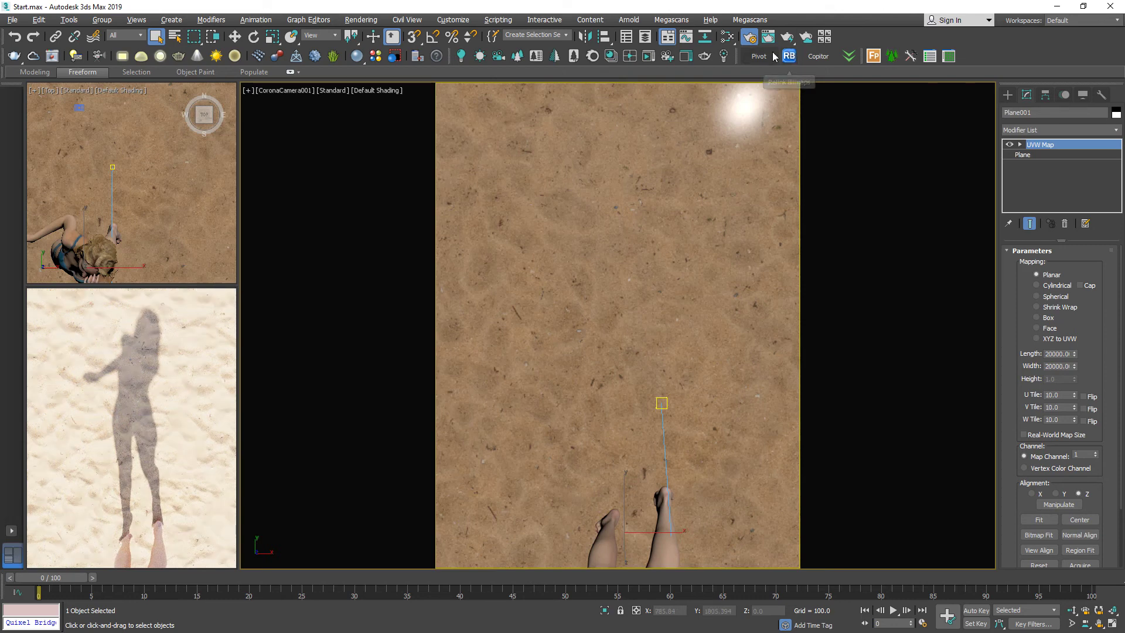
{"action": "left_click", "coordinate": [753, 43]}
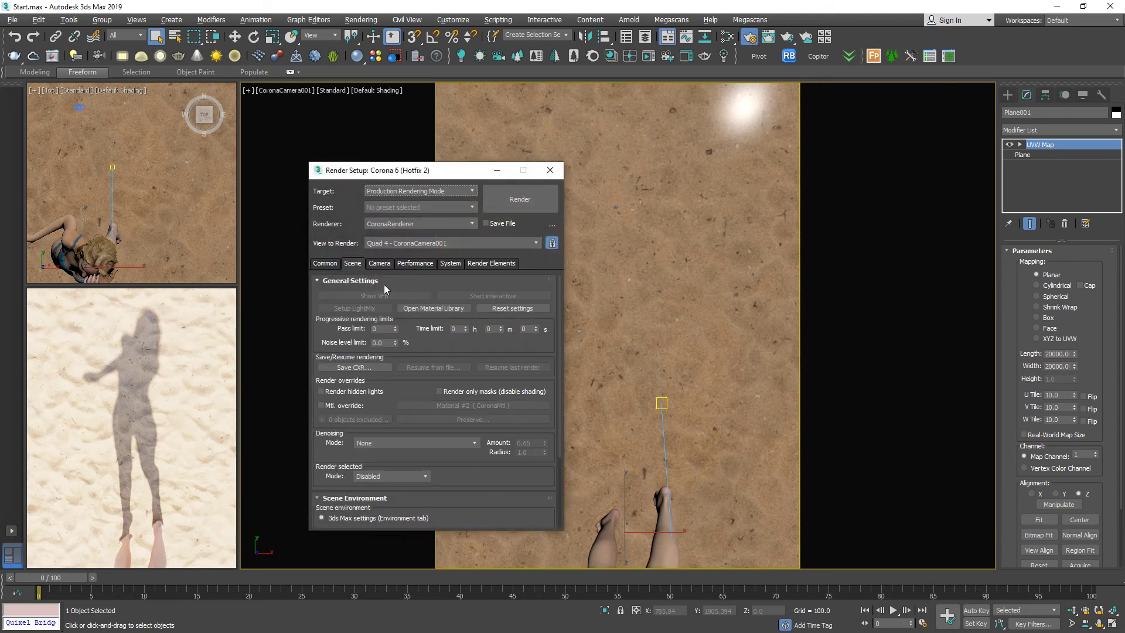
Set Corona Exposure (EV) to -3.0, then select the woman's legs with the Move tool
{"action": "left_click", "coordinate": [379, 263]}
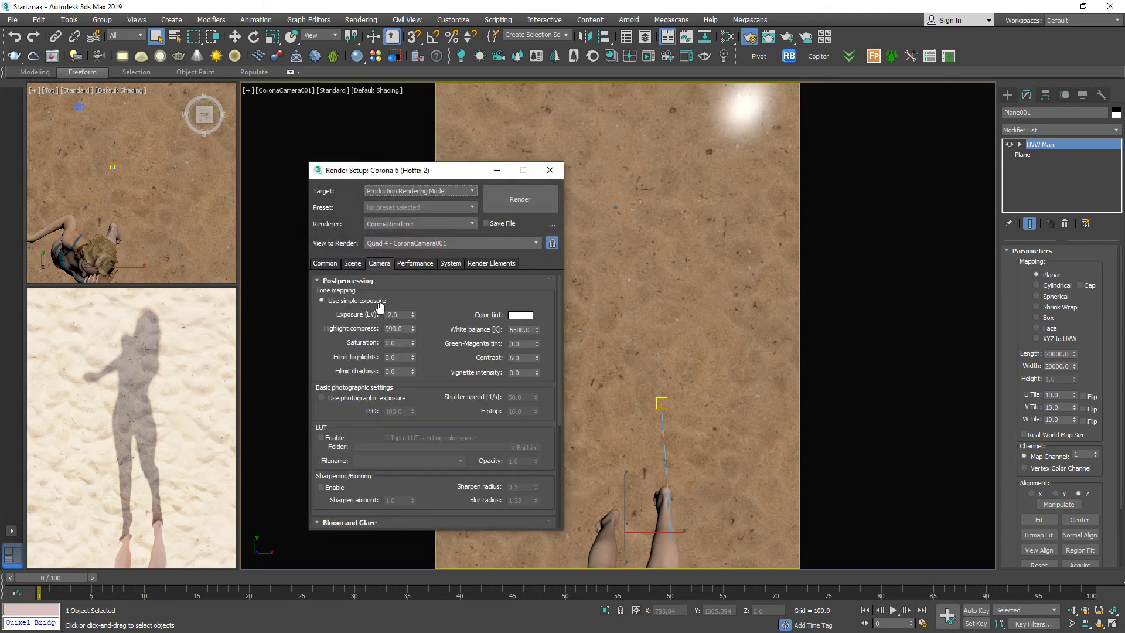
{"action": "left_click", "coordinate": [391, 315]}
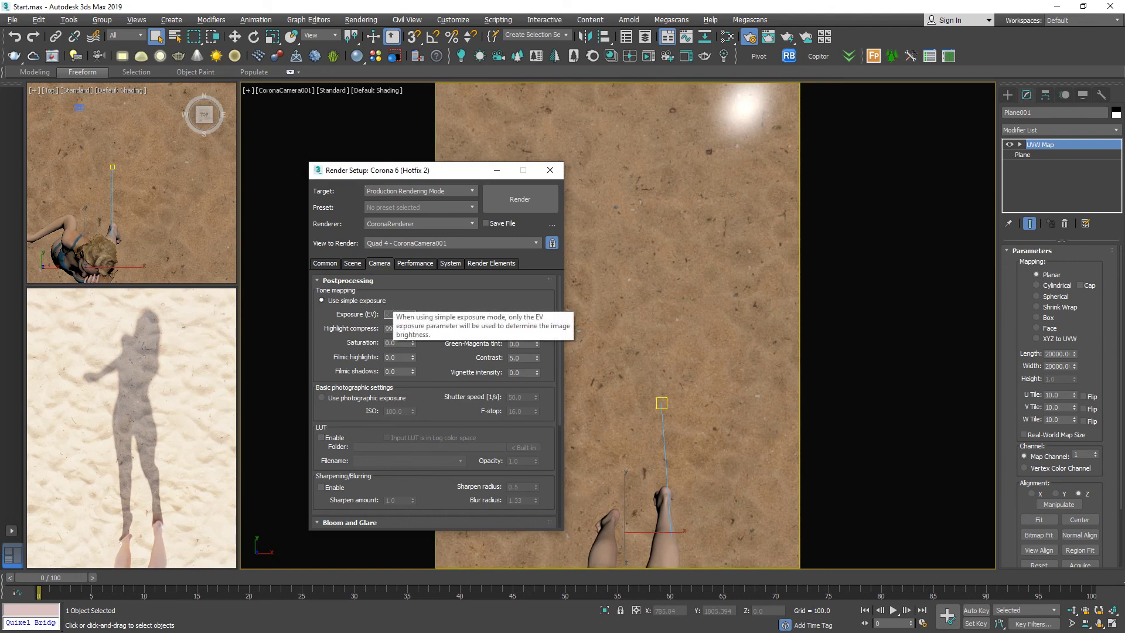
{"action": "type", "text": "-3"}
{"action": "key", "text": "Return"}
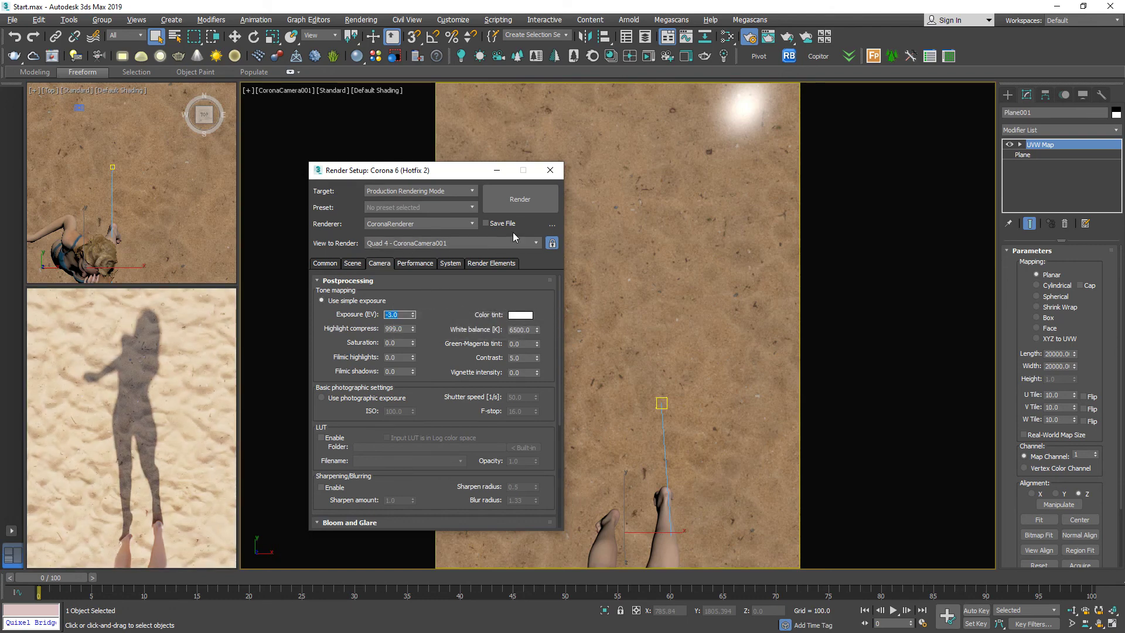
{"action": "left_click", "coordinate": [550, 170]}
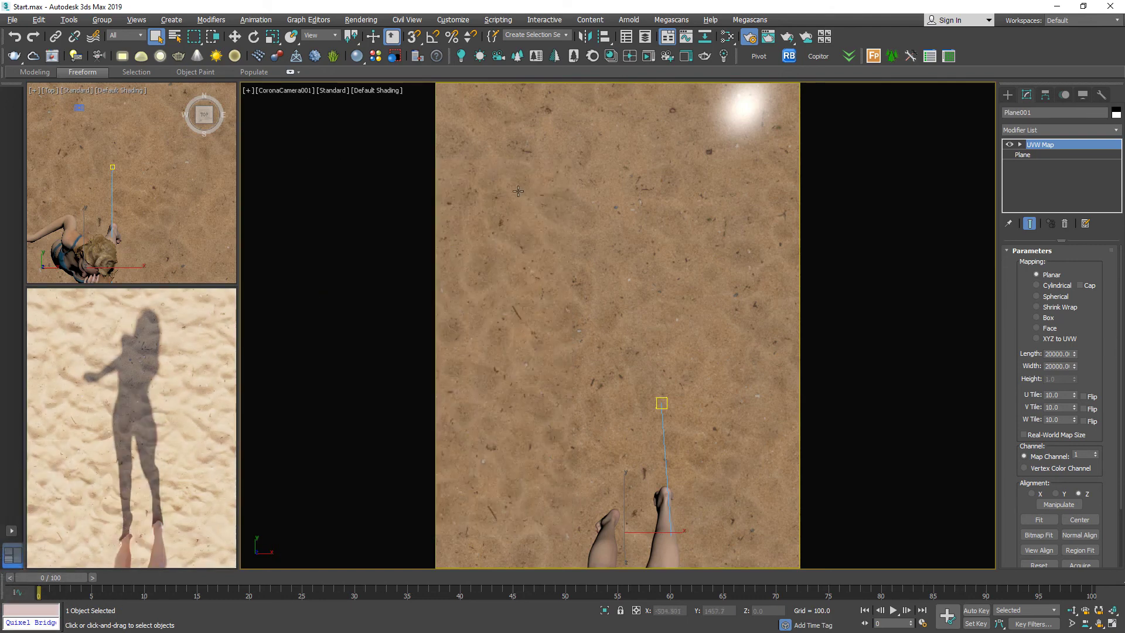
{"action": "left_click", "coordinate": [658, 489]}
{"action": "key", "text": "w"}
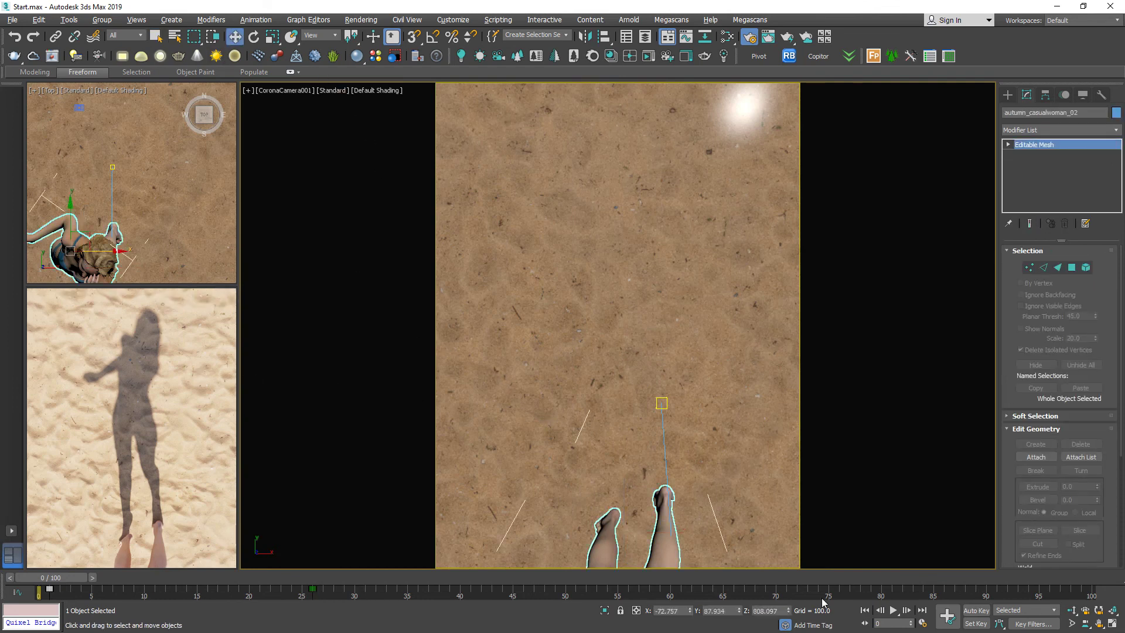
Dolly CoronaCamera001 slightly closer to the woman to reframe the shot
{"action": "left_click", "coordinate": [1072, 610]}
{"action": "left_click_drag", "start_coordinate": [623, 402], "coordinate": [630, 399]}
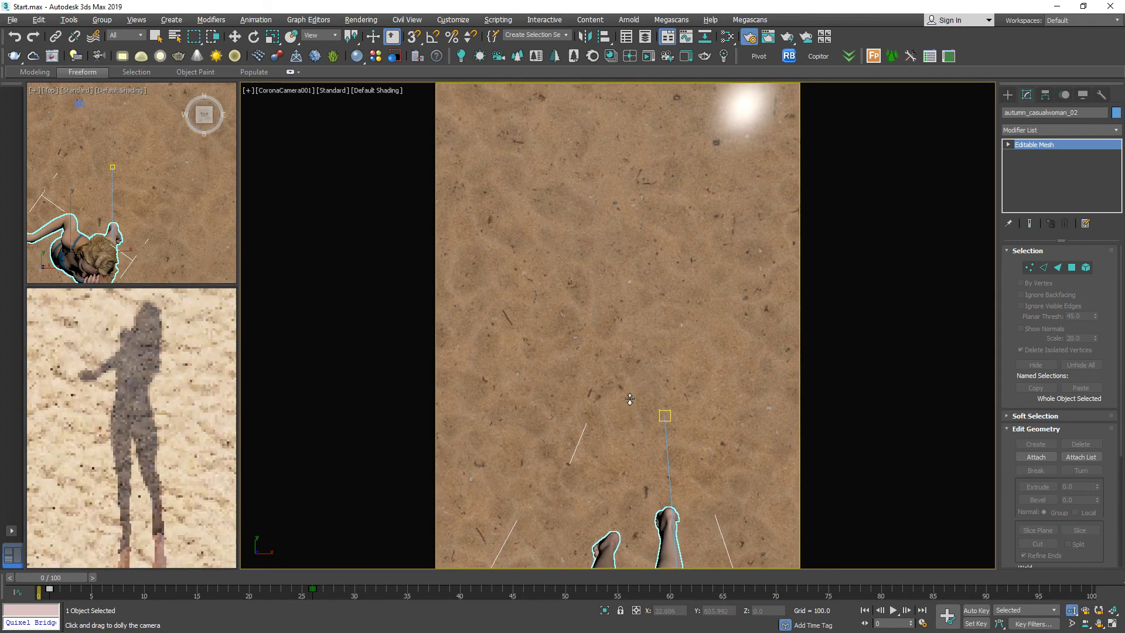